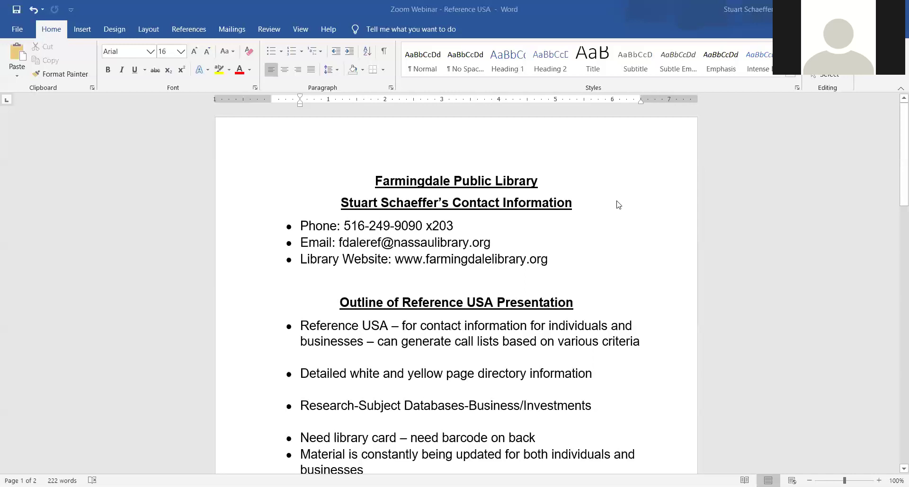
# Scroll the outline down to the Advanced Search notes on page 2, then switch to Firefox
pyautogui.scroll(-2, 508, 229)
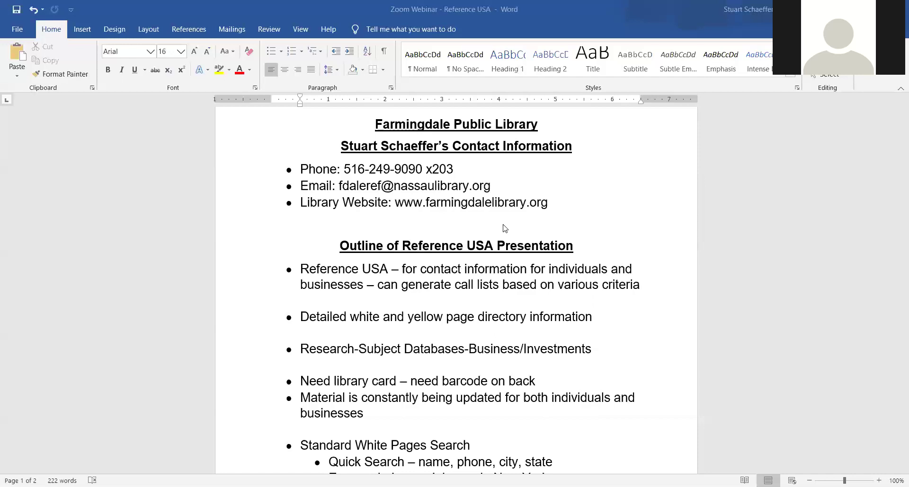
pyautogui.scroll(-1, 504, 229)
pyautogui.scroll(-2, 505, 229)
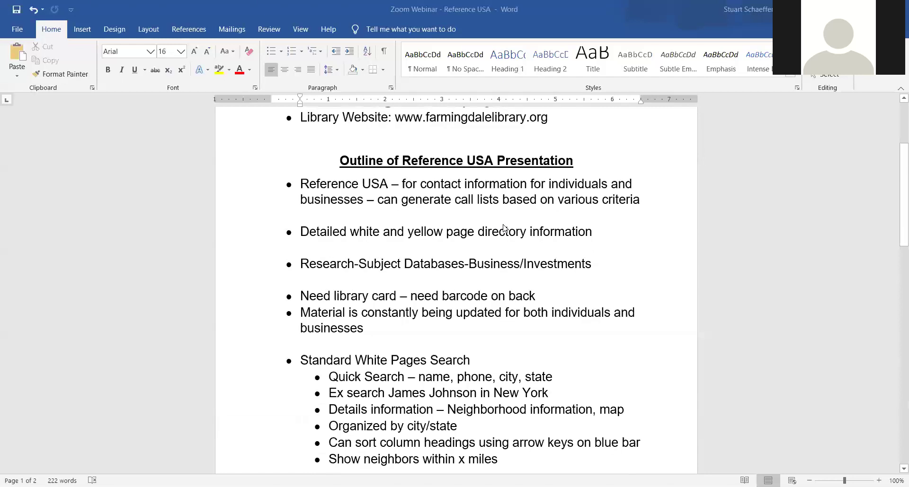
pyautogui.scroll(-1, 504, 231)
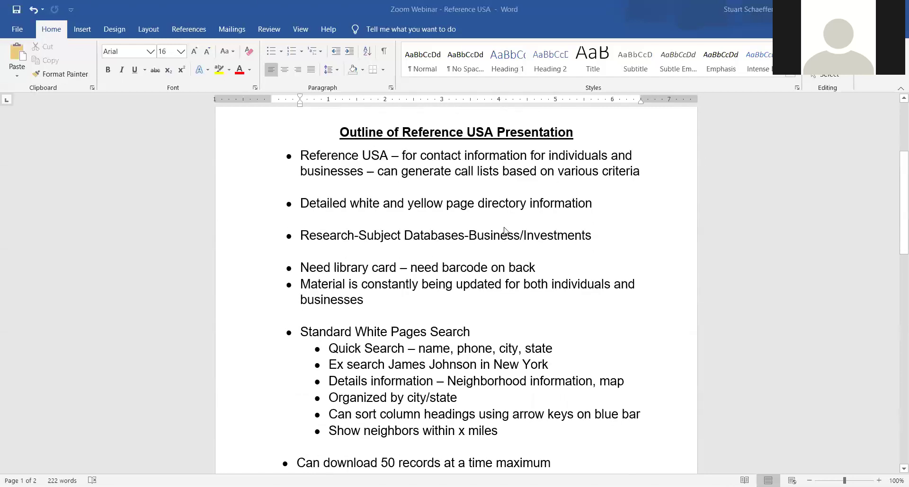
pyautogui.scroll(-1, 504, 231)
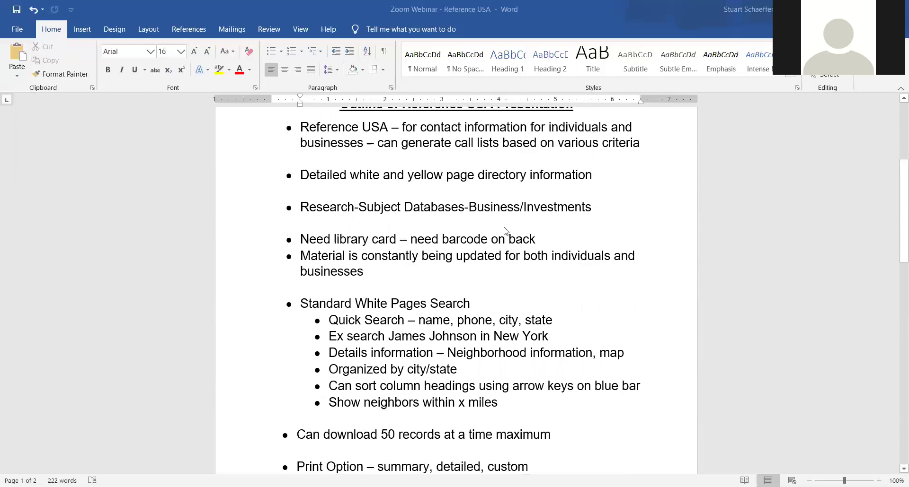
pyautogui.scroll(-2, 504, 231)
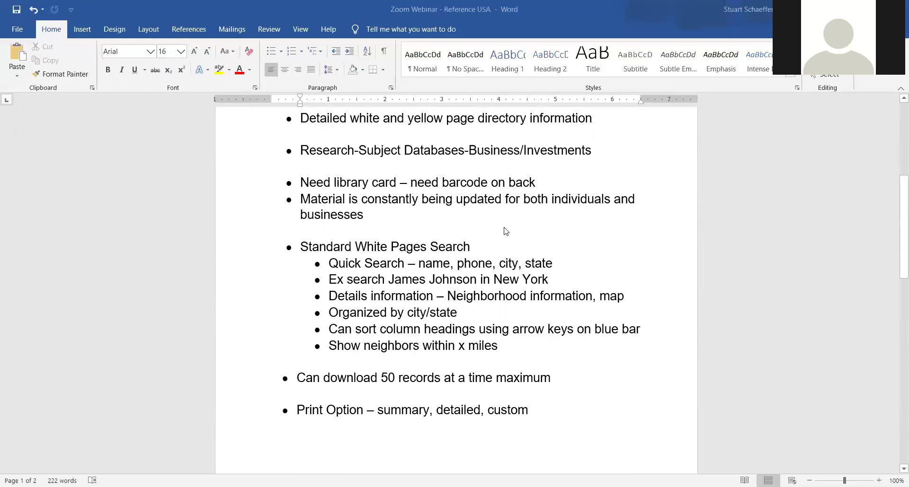
pyautogui.scroll(-2, 506, 231)
pyautogui.scroll(-1, 506, 231)
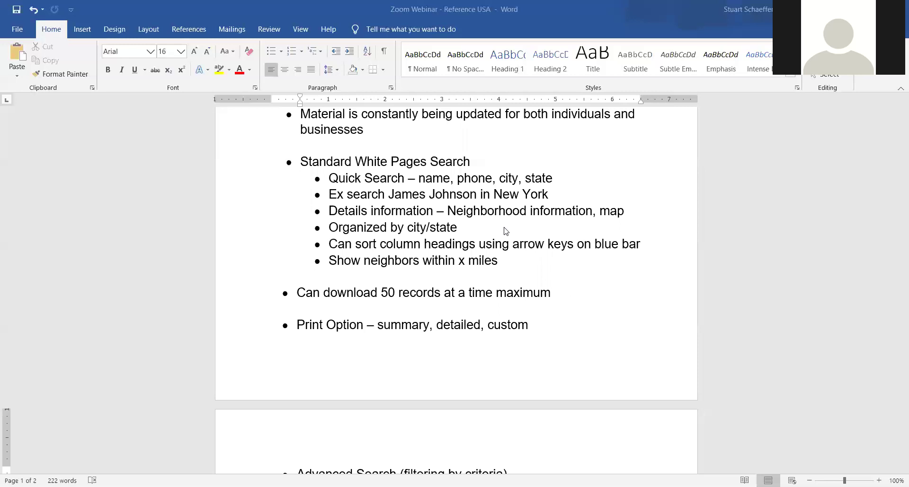
pyautogui.scroll(-1, 506, 232)
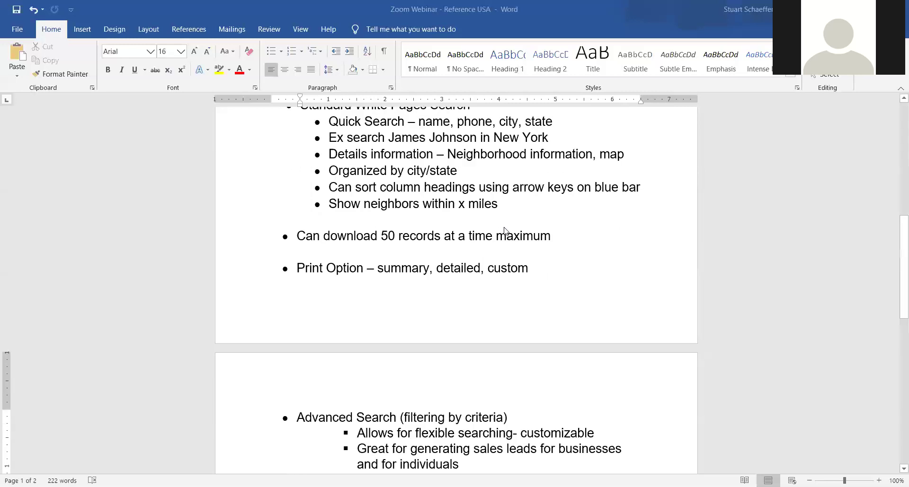
pyautogui.scroll(-2, 504, 232)
pyautogui.scroll(-2, 505, 231)
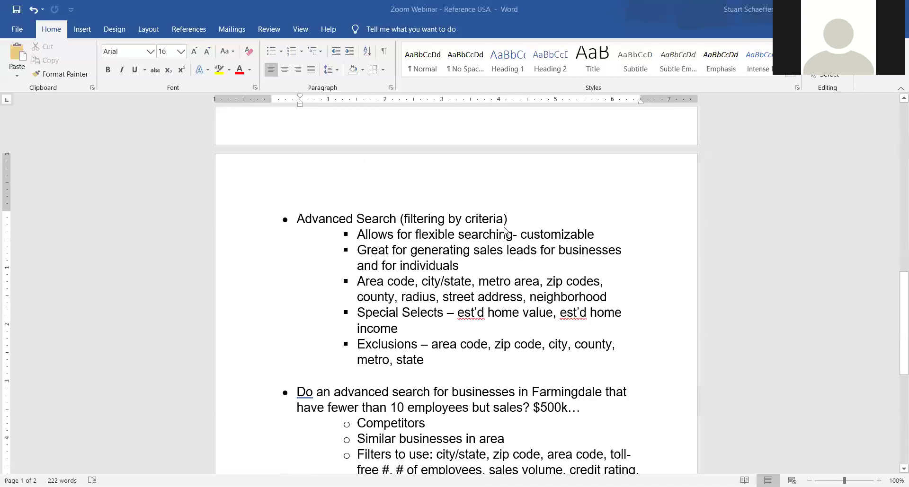
pyautogui.scroll(-2, 505, 231)
pyautogui.scroll(-1, 505, 232)
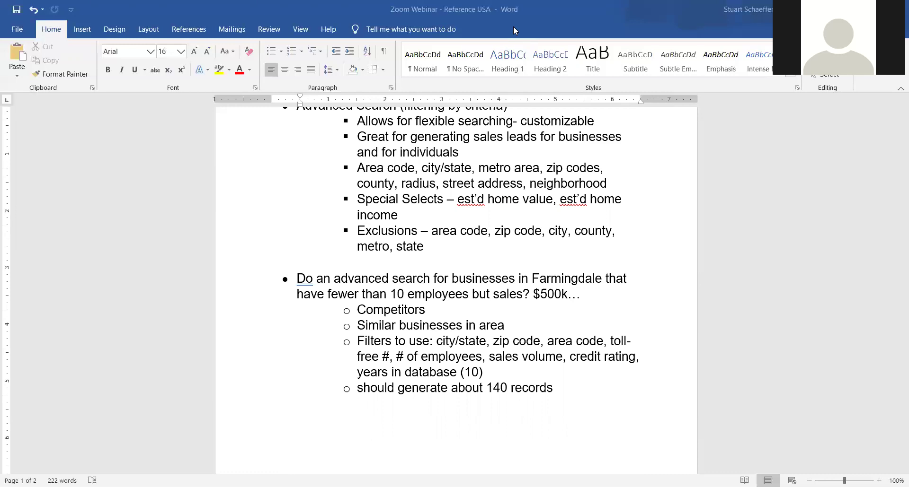
pyautogui.hotkey('alt', 'Tab')
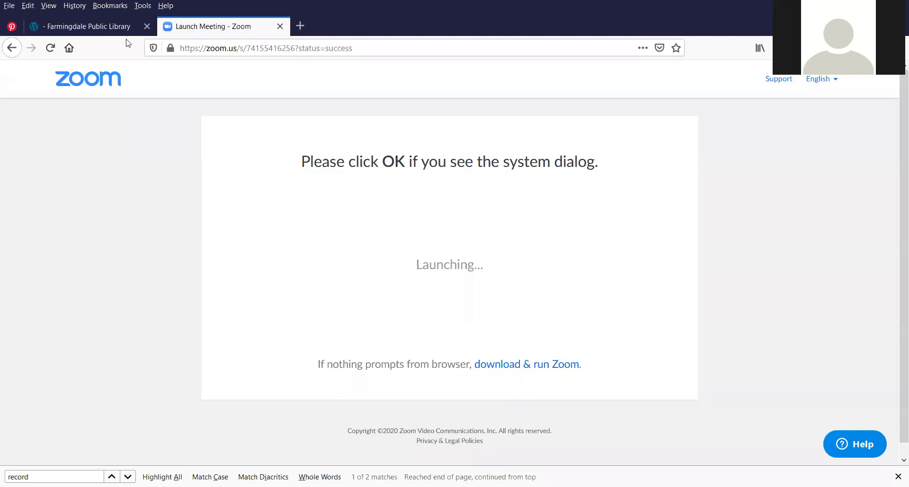
# Go to the library's Research > Electronic Resources by Subject > Business & Investments page
pyautogui.click(92, 29)
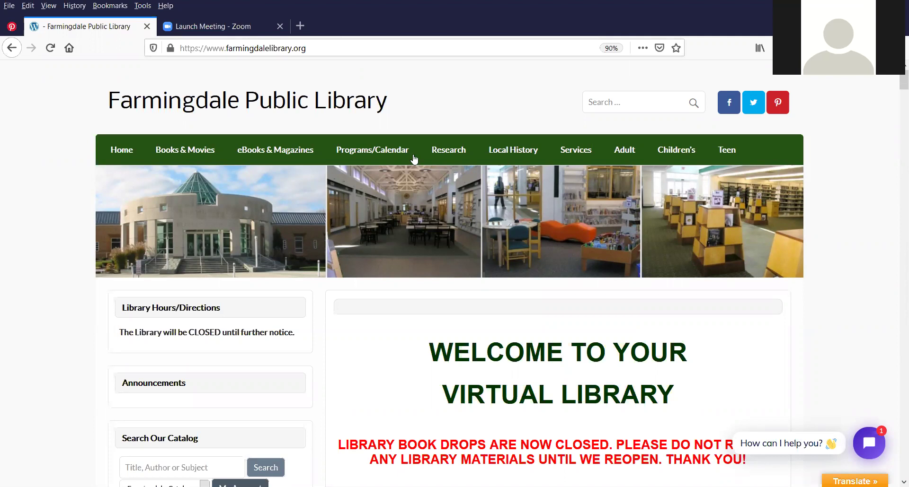
pyautogui.moveTo(438, 160)
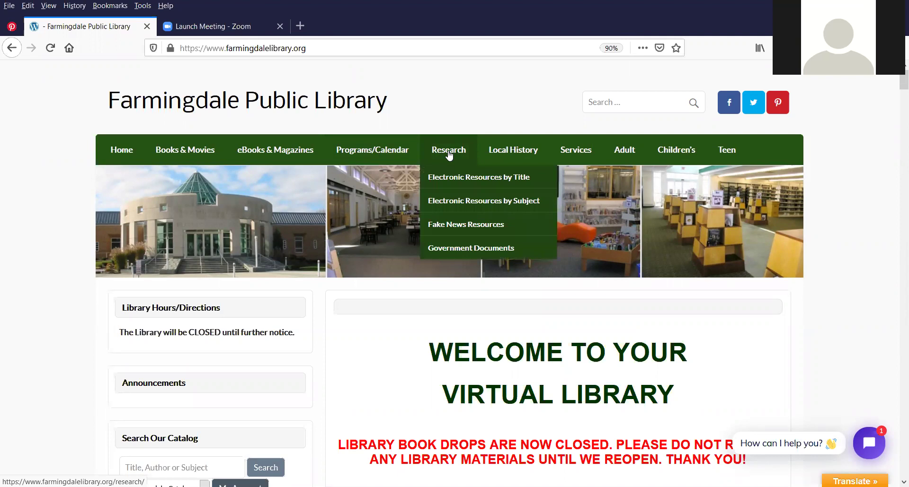
pyautogui.moveTo(454, 205)
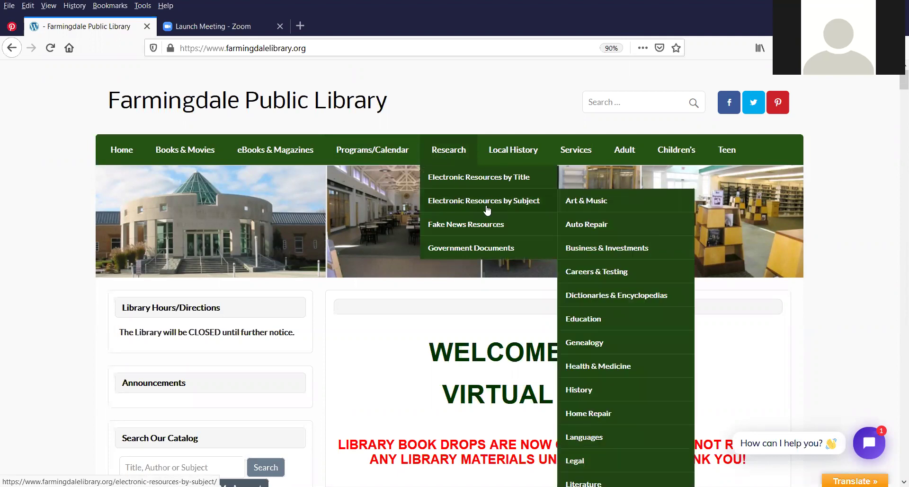
pyautogui.click(589, 253)
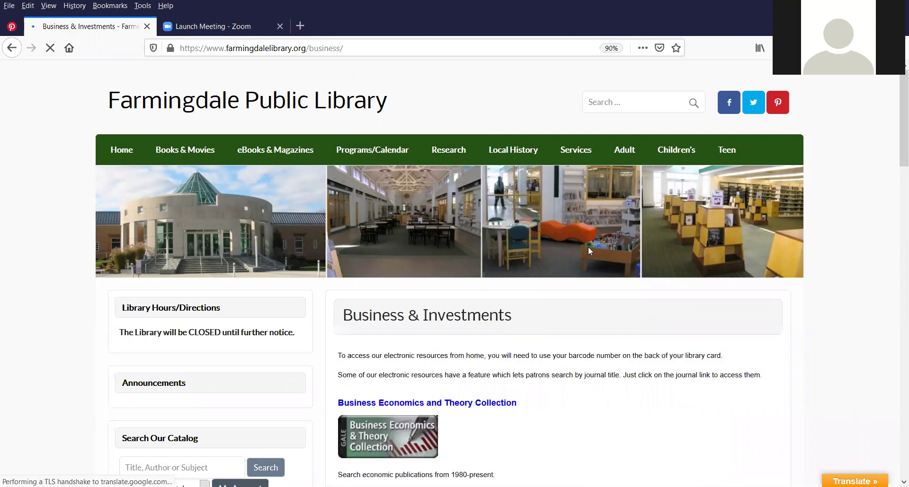
# Scroll down the Business & Investments resources and open Reference USA
pyautogui.scroll(-3, 589, 250)
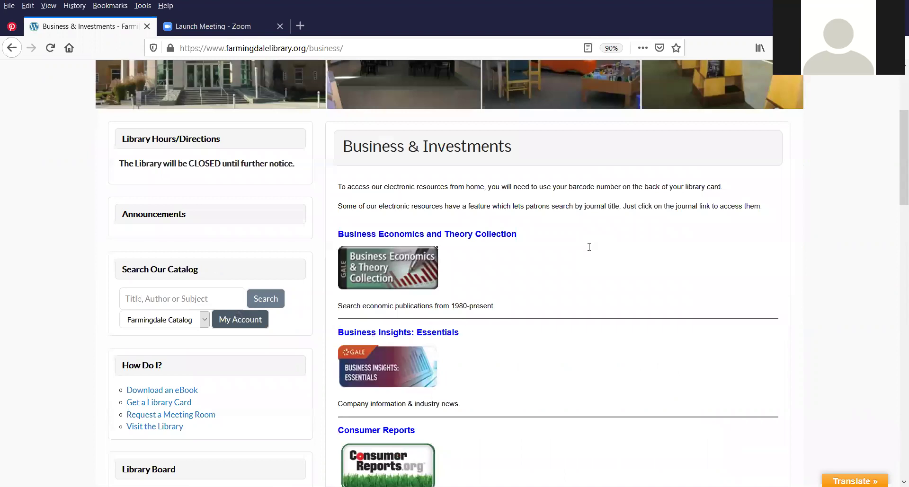
pyautogui.scroll(-1, 589, 251)
pyautogui.scroll(-2, 589, 251)
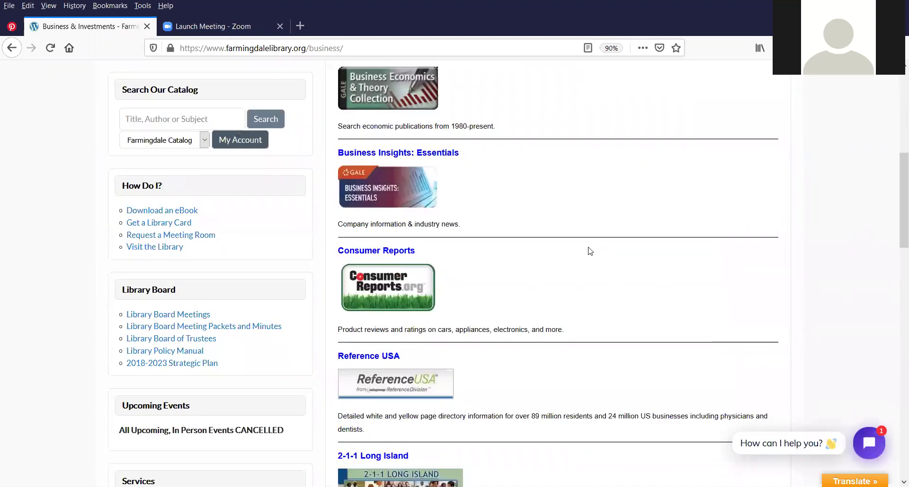
pyautogui.scroll(-1, 396, 318)
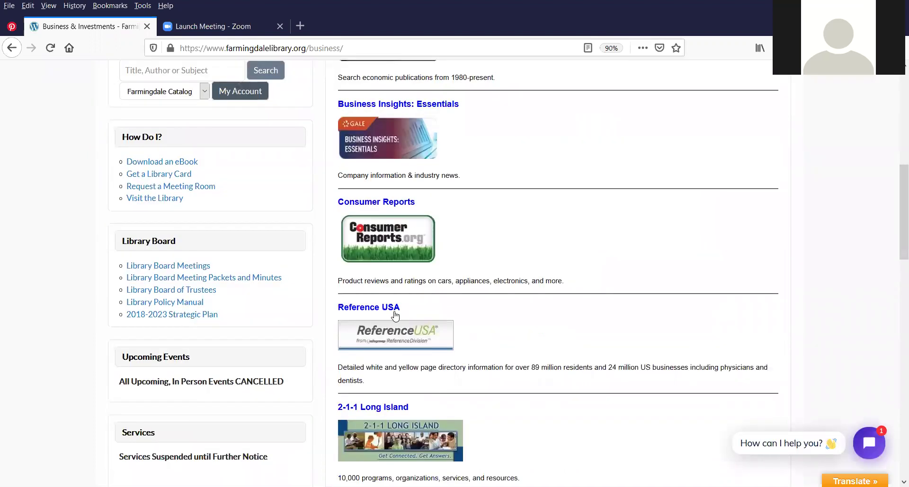
pyautogui.scroll(-1, 377, 258)
pyautogui.scroll(-1, 374, 256)
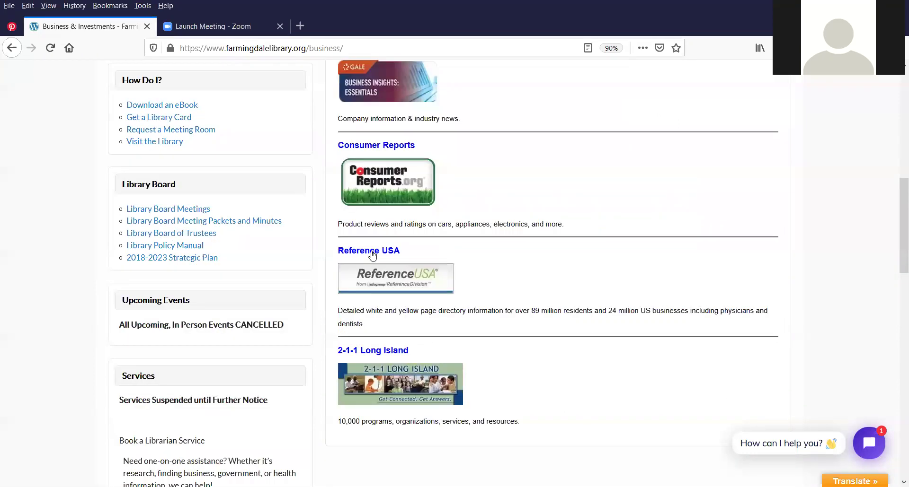
pyautogui.click(371, 254)
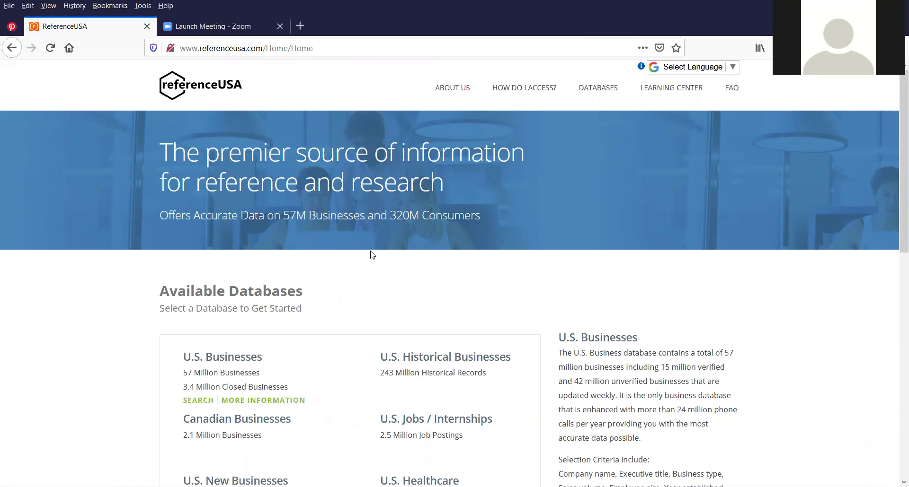
pyautogui.scroll(-3, 353, 247)
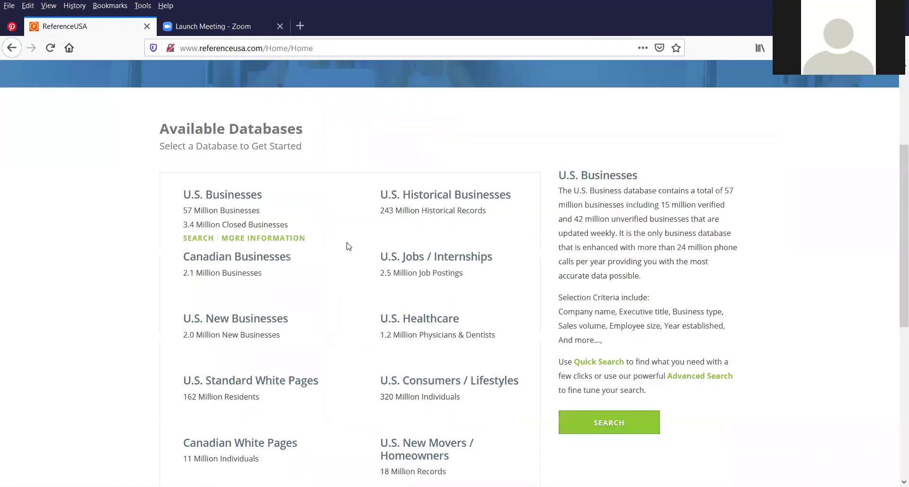
pyautogui.scroll(-1, 291, 121)
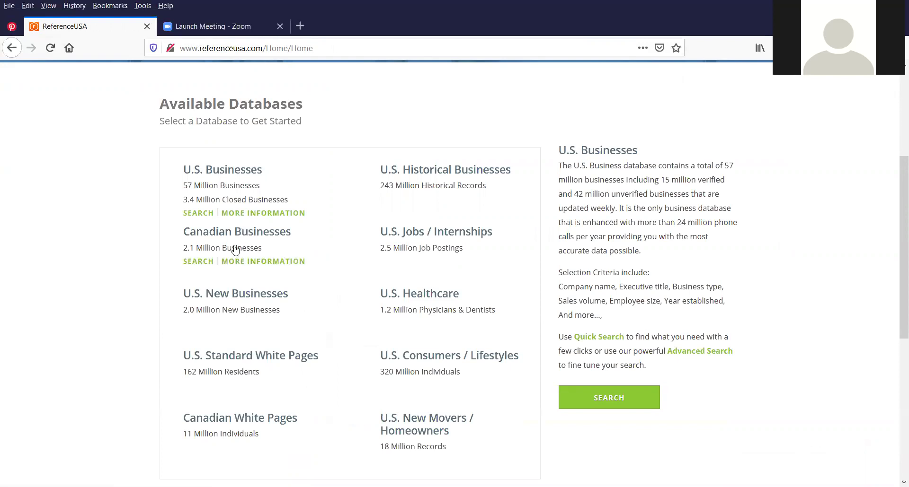
pyautogui.moveTo(203, 298)
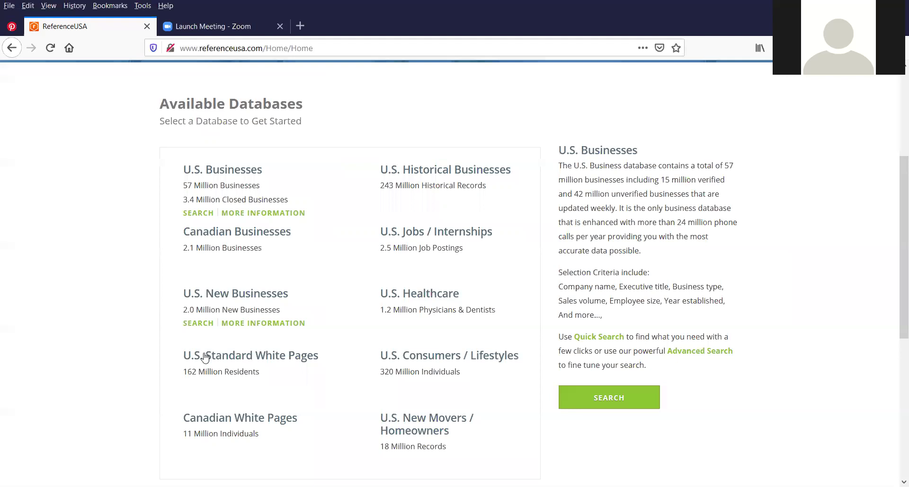
pyautogui.moveTo(256, 361)
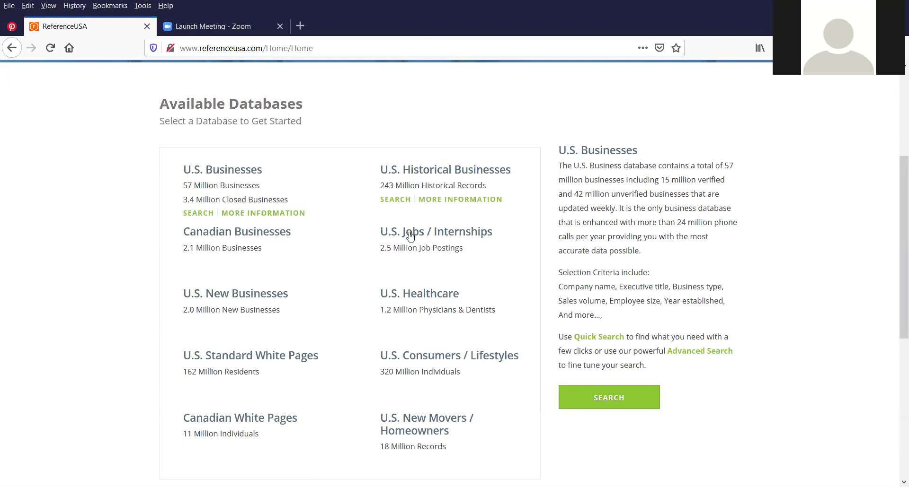
pyautogui.moveTo(433, 236)
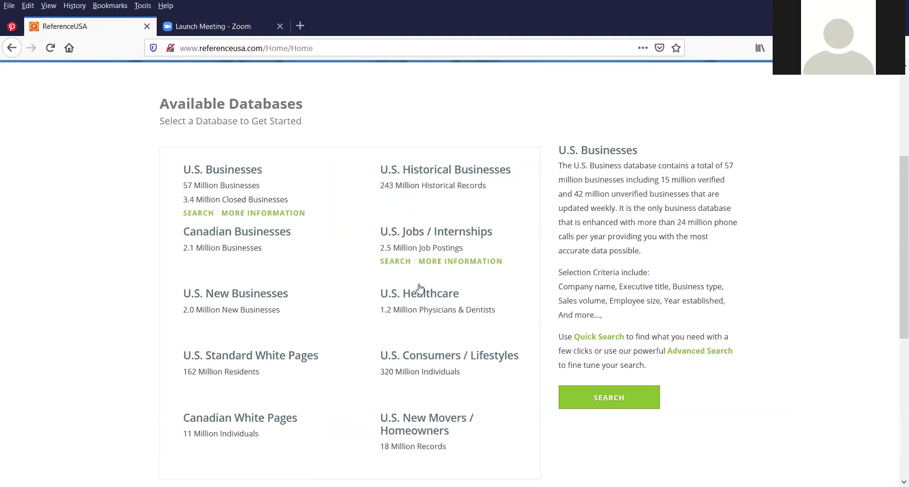
pyautogui.moveTo(416, 297)
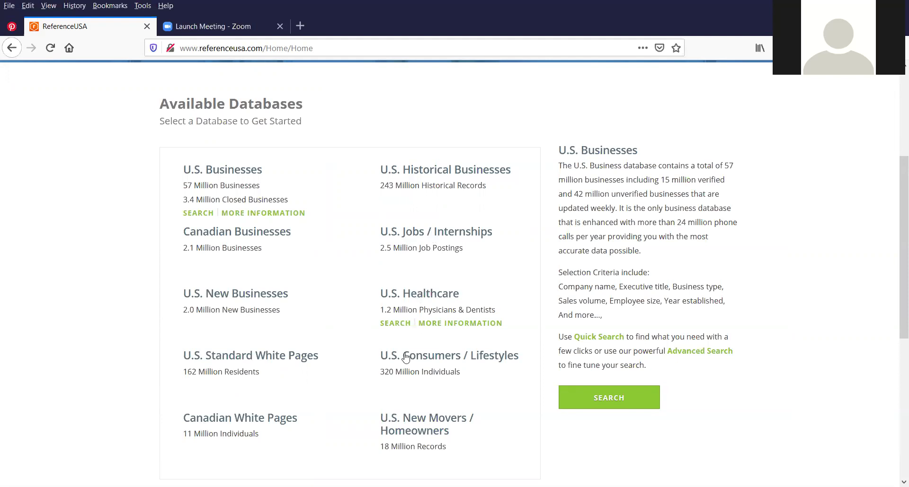
pyautogui.moveTo(406, 357)
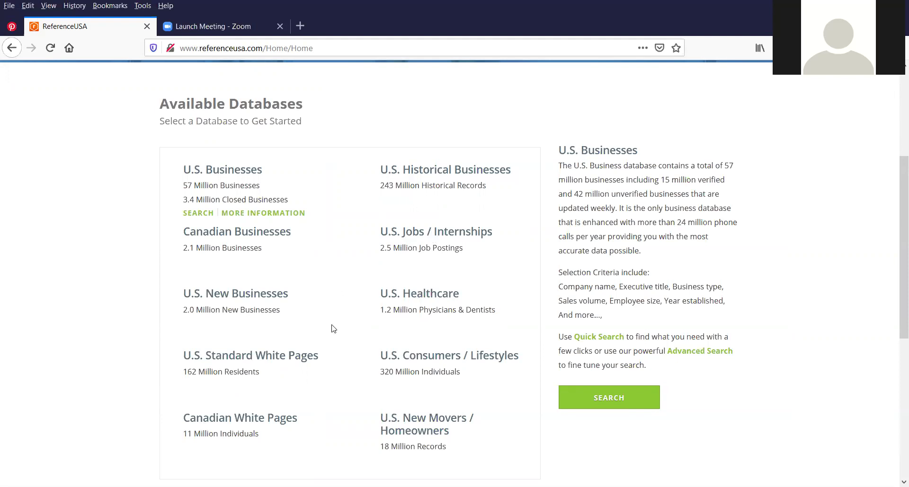
pyautogui.click(213, 357)
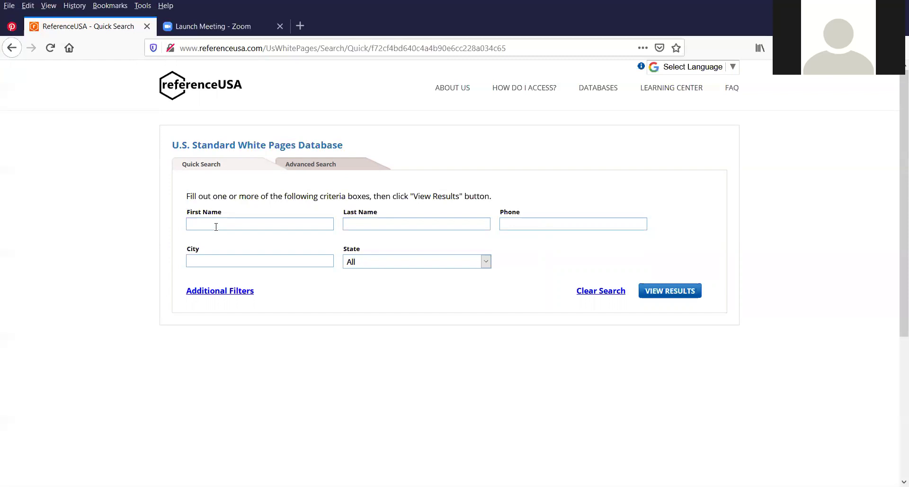
# Search U.S. Standard White Pages for the sample first and last name with State set to New York
pyautogui.click(216, 227)
pyautogui.click(358, 265)
pyautogui.scroll(-4, 390, 322)
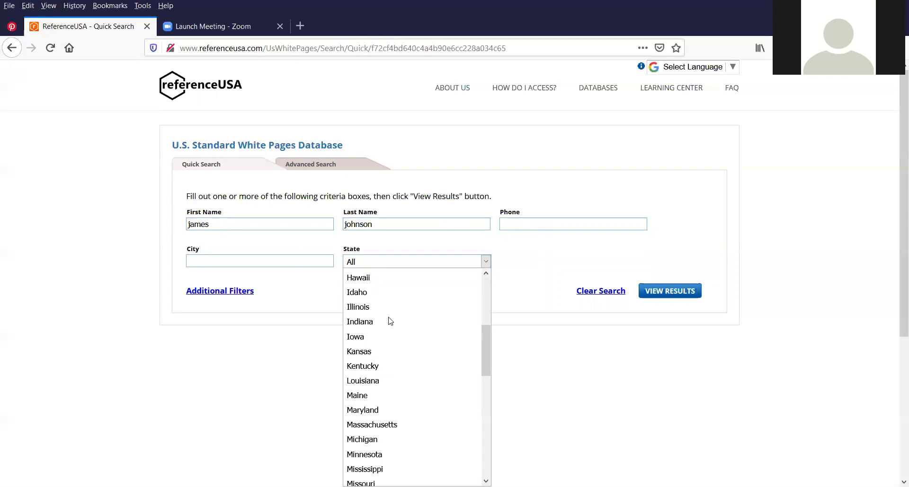
pyautogui.scroll(-3, 390, 321)
pyautogui.scroll(-1, 390, 322)
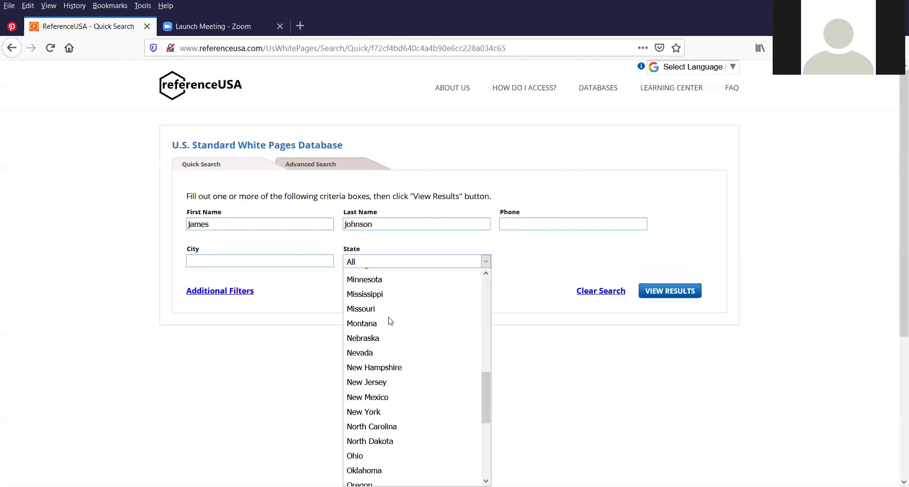
pyautogui.scroll(-1, 395, 307)
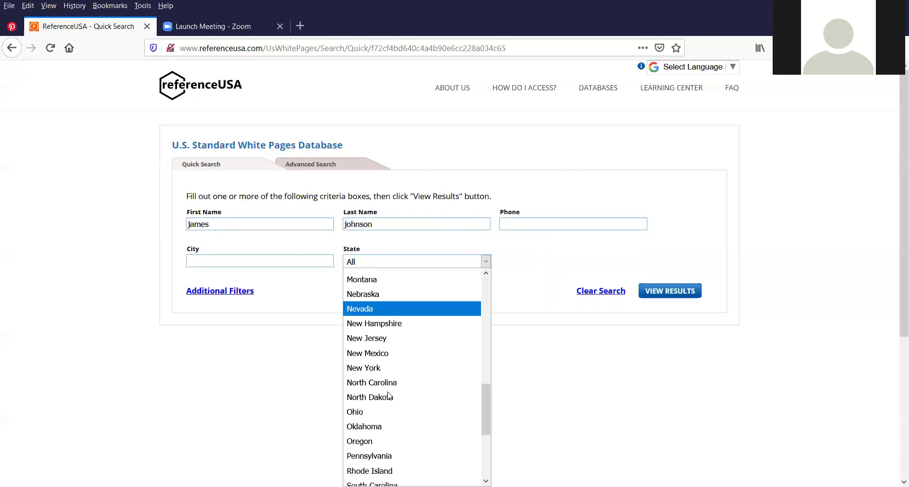
pyautogui.click(371, 368)
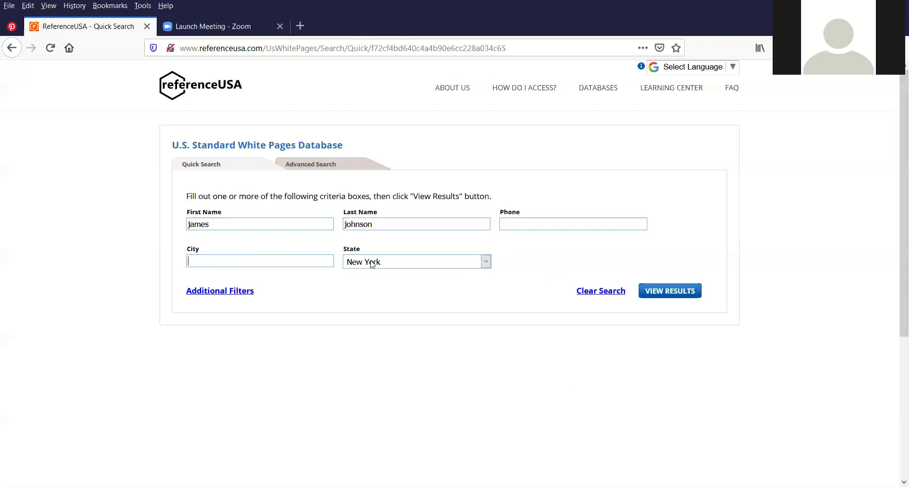
pyautogui.click(666, 294)
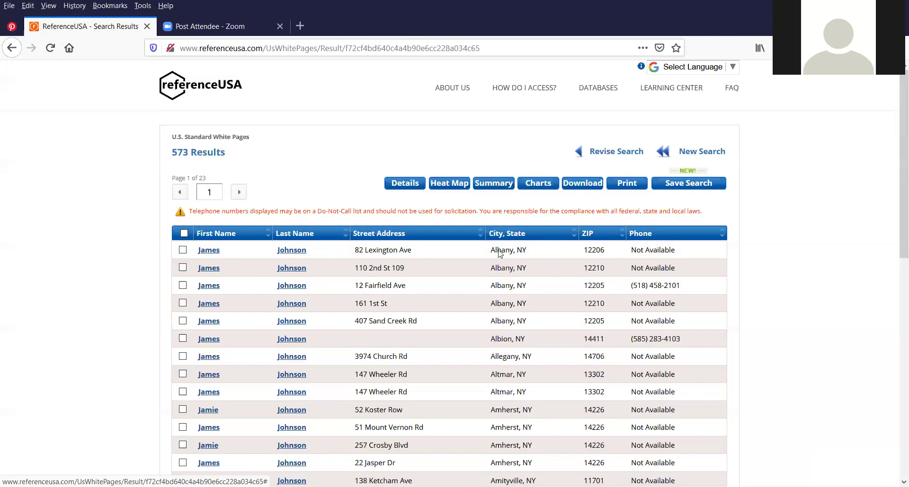
pyautogui.scroll(-2, 504, 246)
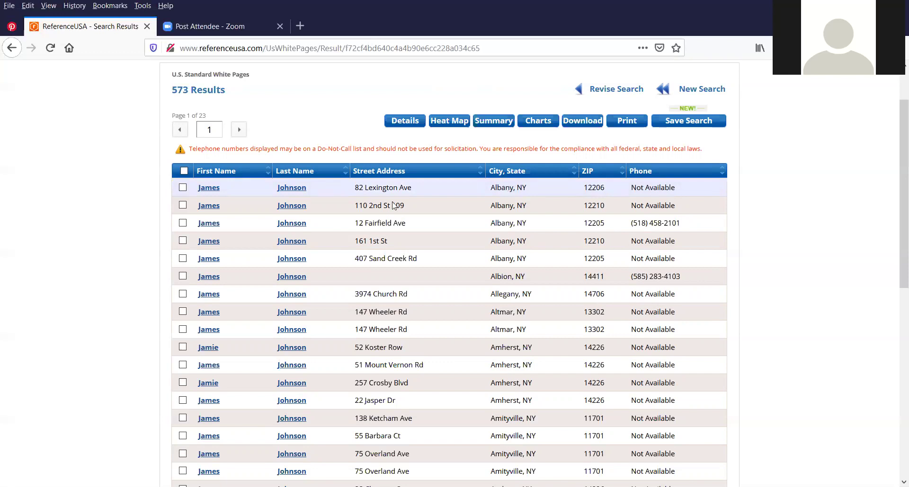
pyautogui.click(212, 128)
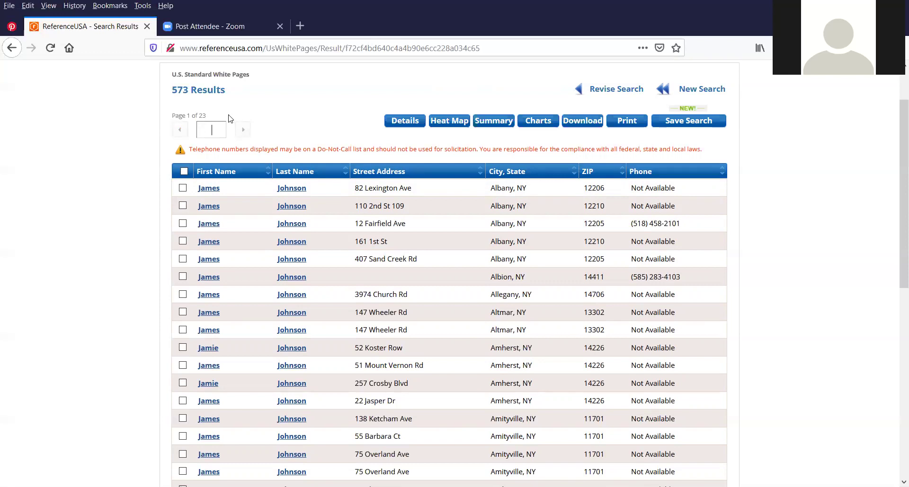
# Jump to results pages 5 and then 10, then step back one page to page 9
pyautogui.write('5')
pyautogui.press('Return')
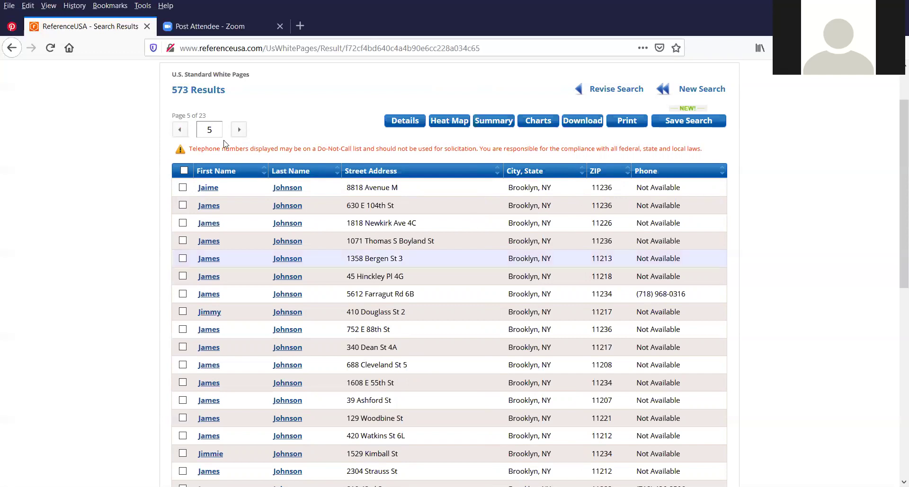
pyautogui.click(224, 123)
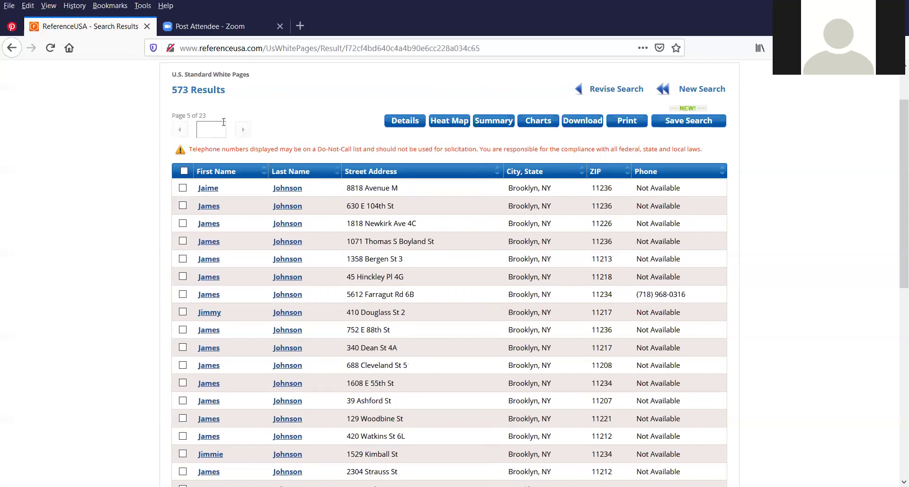
pyautogui.write('10')
pyautogui.press('Return')
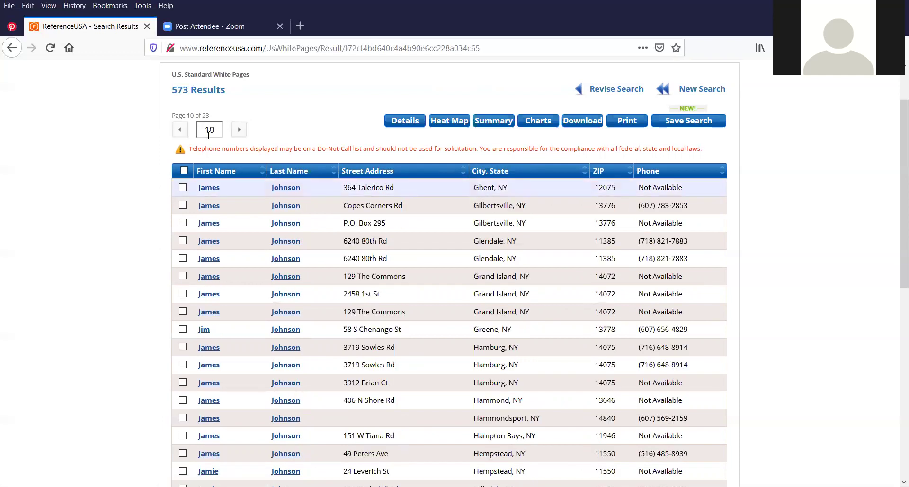
pyautogui.click(181, 131)
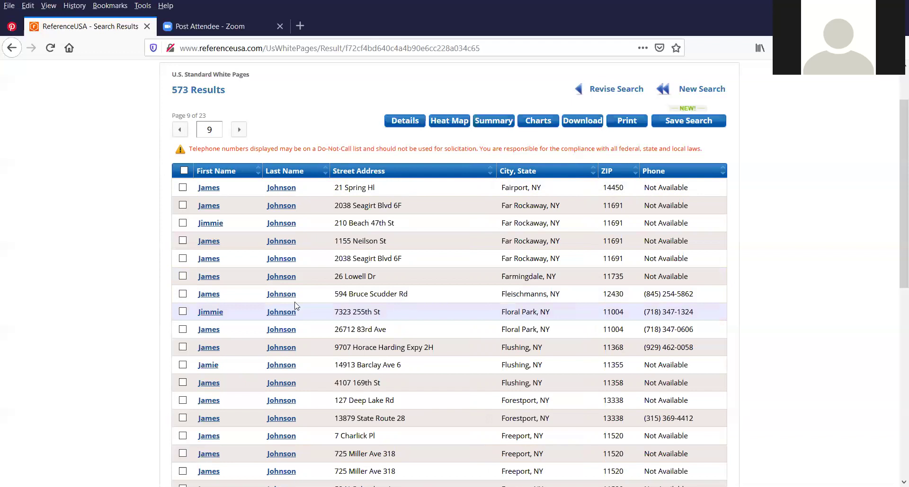
# Open the Far Rockaway resident's full record, view its location map, and go back to page 9
pyautogui.click(281, 243)
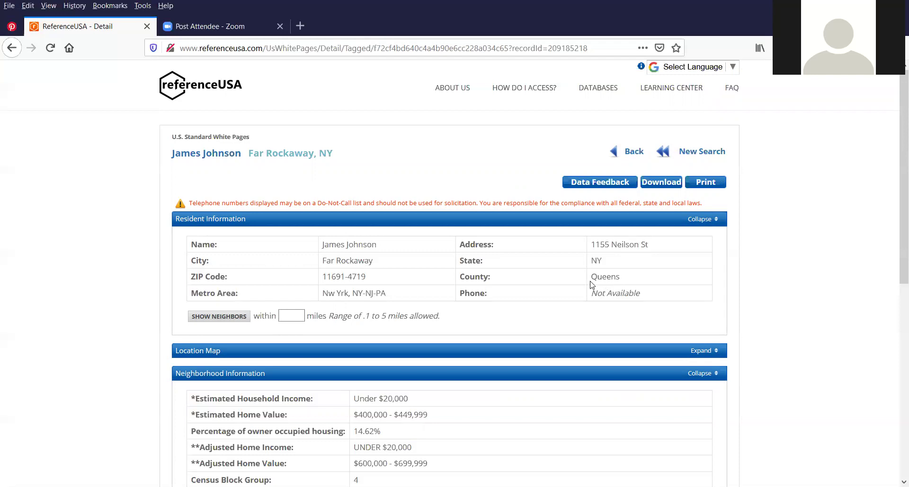
pyautogui.scroll(-4, 523, 140)
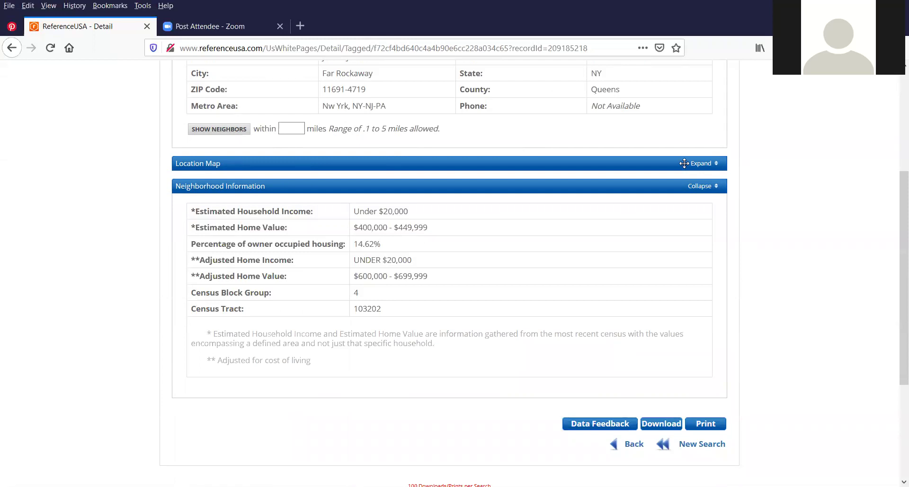
pyautogui.click(703, 164)
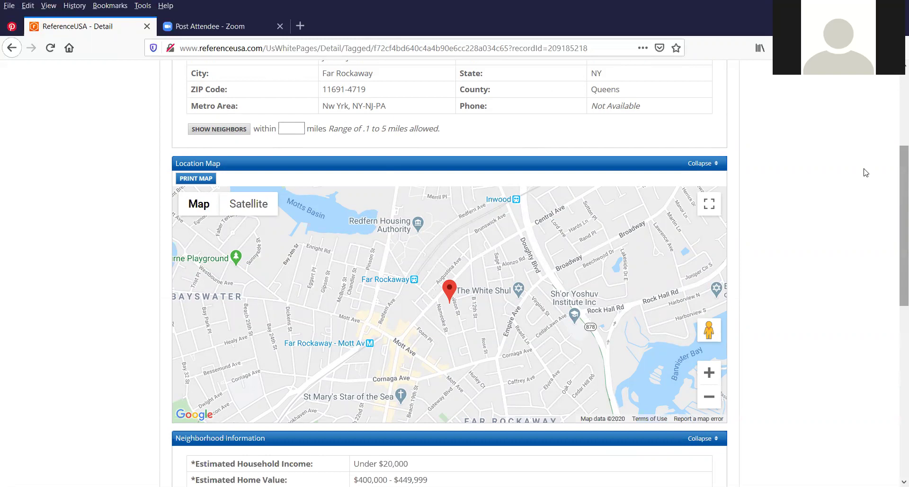
pyautogui.scroll(-3, 864, 173)
pyautogui.scroll(-2, 838, 149)
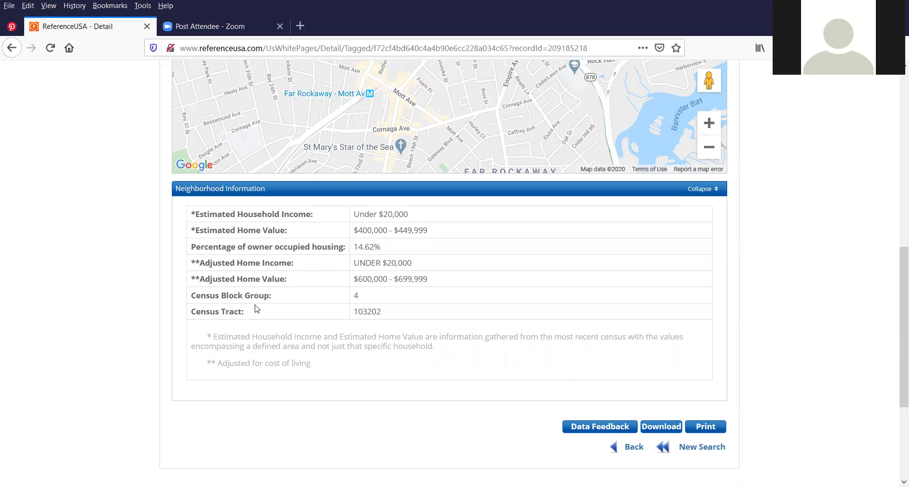
pyautogui.scroll(9, 246, 286)
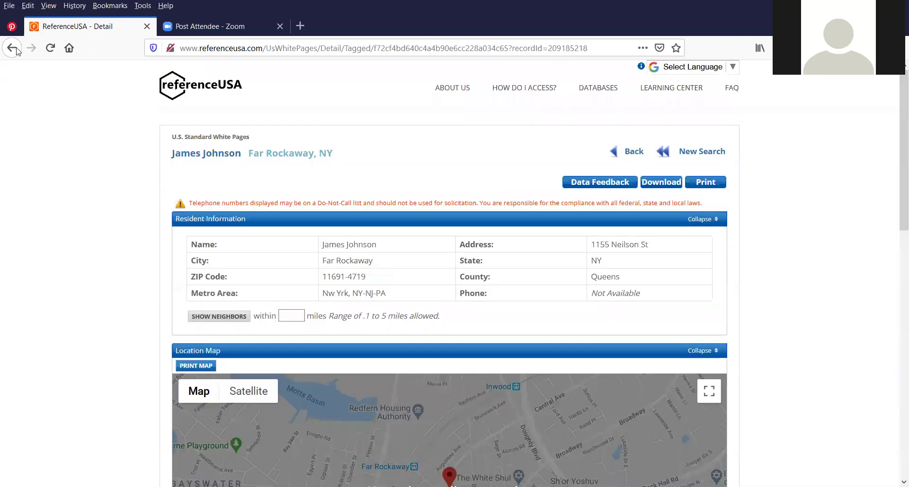
pyautogui.click(12, 48)
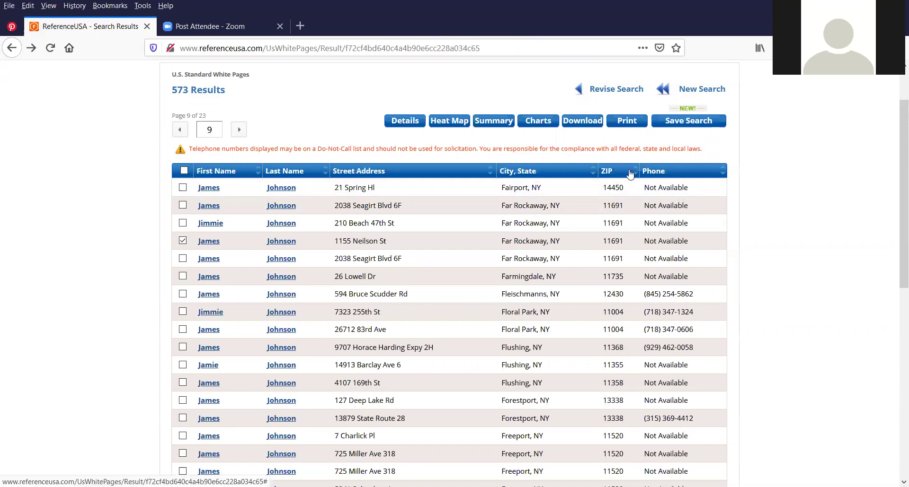
# Sort the White Pages results by ZIP code
pyautogui.click(616, 176)
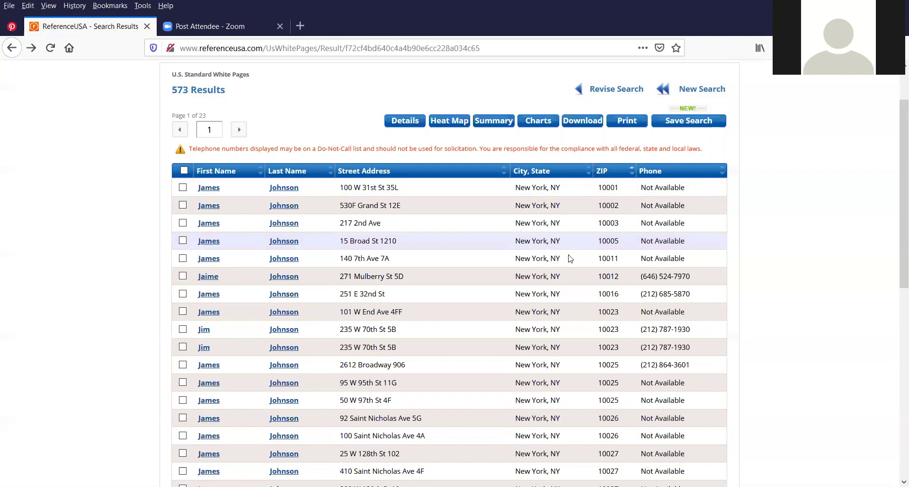
pyautogui.scroll(-2, 567, 254)
pyautogui.scroll(-4, 547, 251)
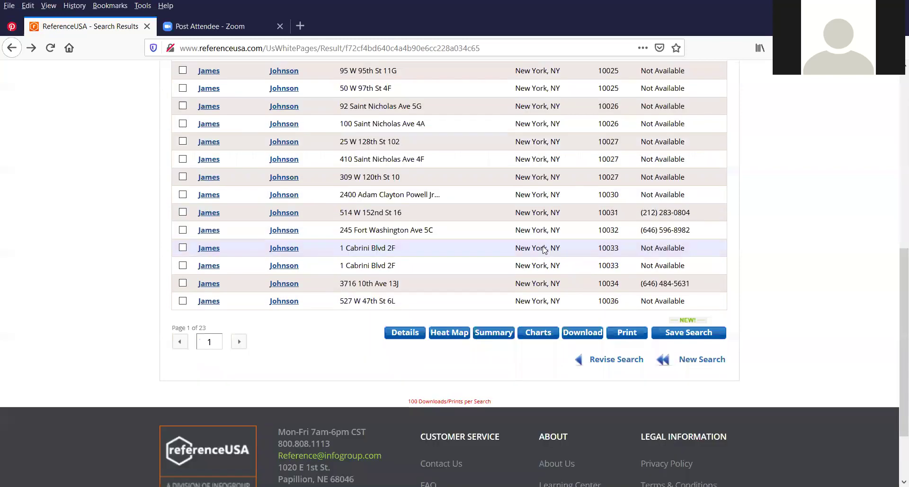
pyautogui.scroll(5, 582, 232)
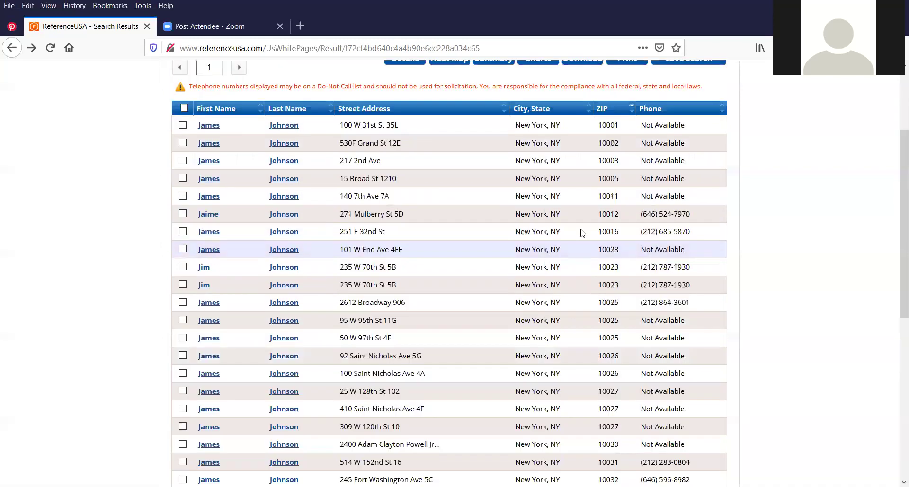
pyautogui.scroll(2, 582, 233)
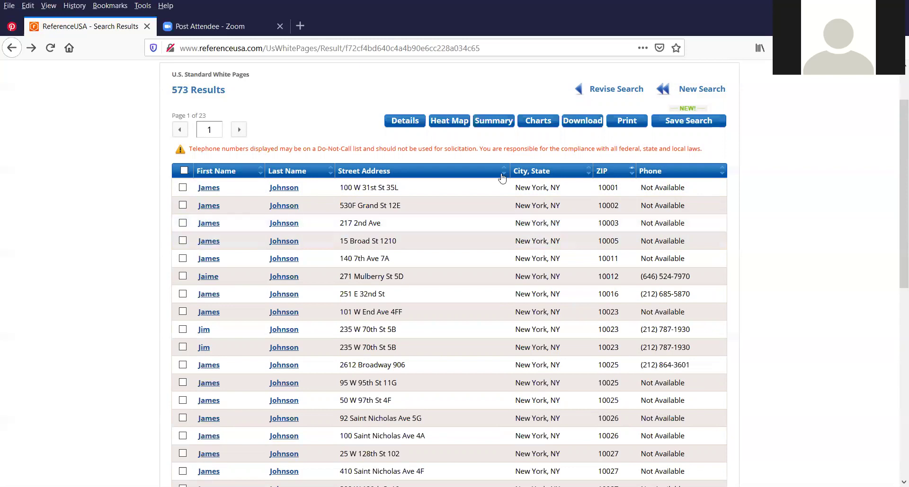
pyautogui.scroll(2, 405, 184)
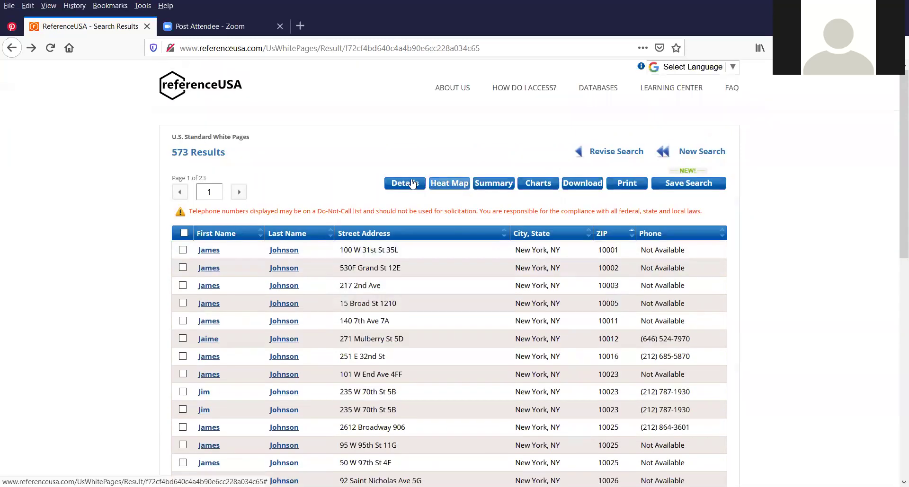
# Open the detail record for the ticked Far Rockaway listing, then return to the results
pyautogui.click(405, 184)
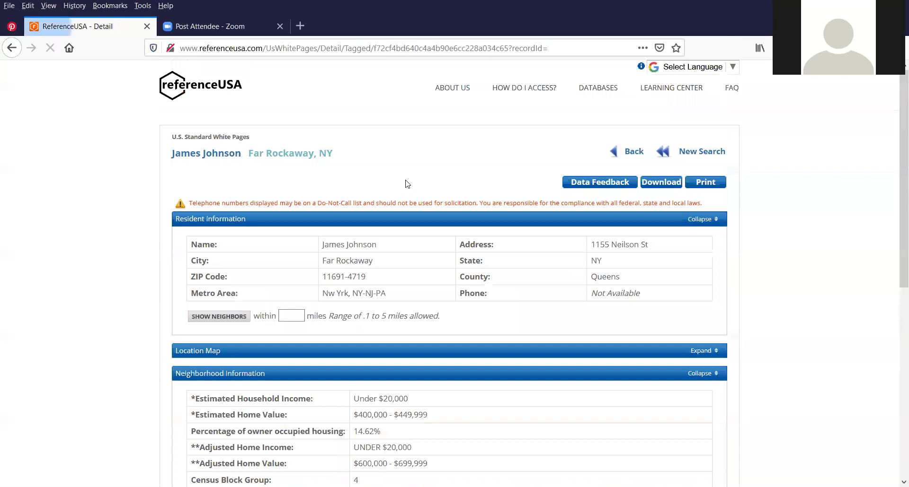
pyautogui.scroll(-3, 343, 176)
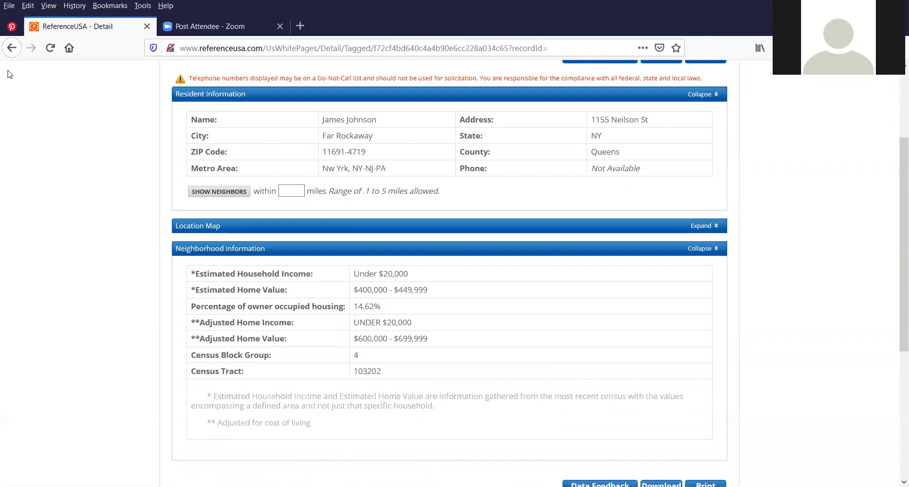
pyautogui.click(12, 48)
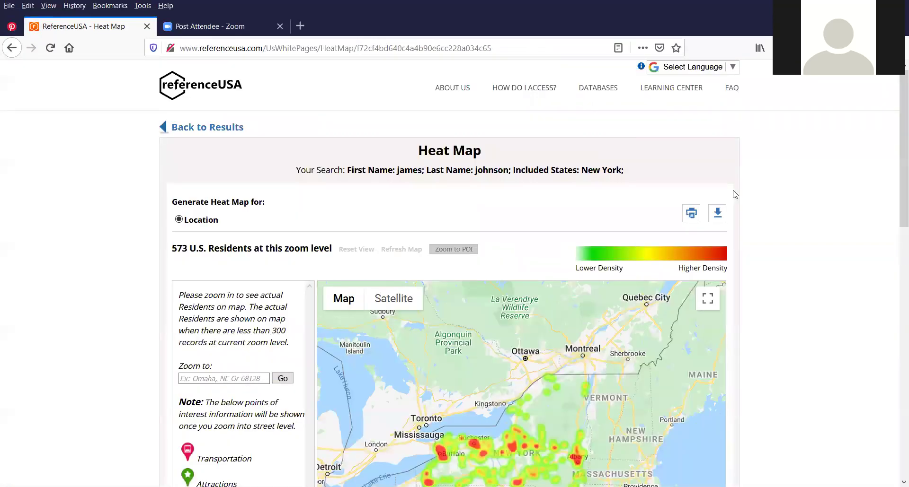
# Review the heat map's Top 50 Tally by ZIP Code, go back, and open the Data Summary
pyautogui.scroll(-2, 736, 194)
pyautogui.scroll(-2, 764, 192)
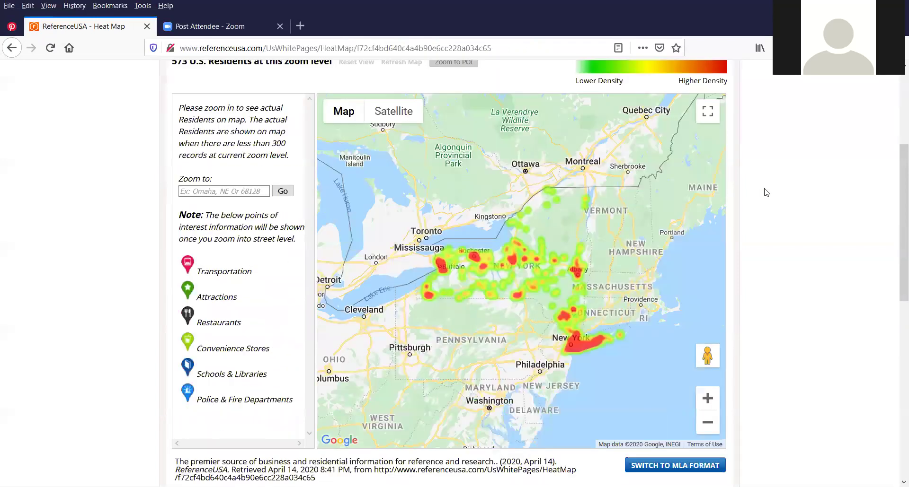
pyautogui.scroll(1, 765, 192)
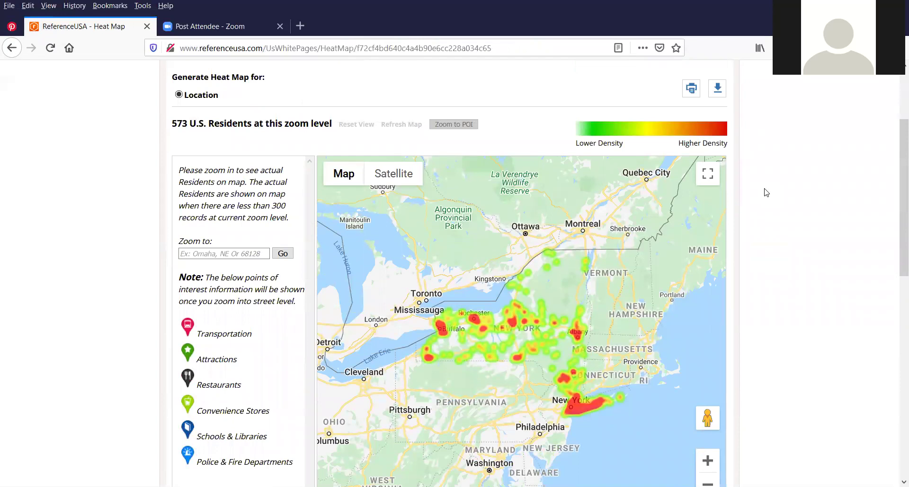
pyautogui.scroll(-2, 765, 192)
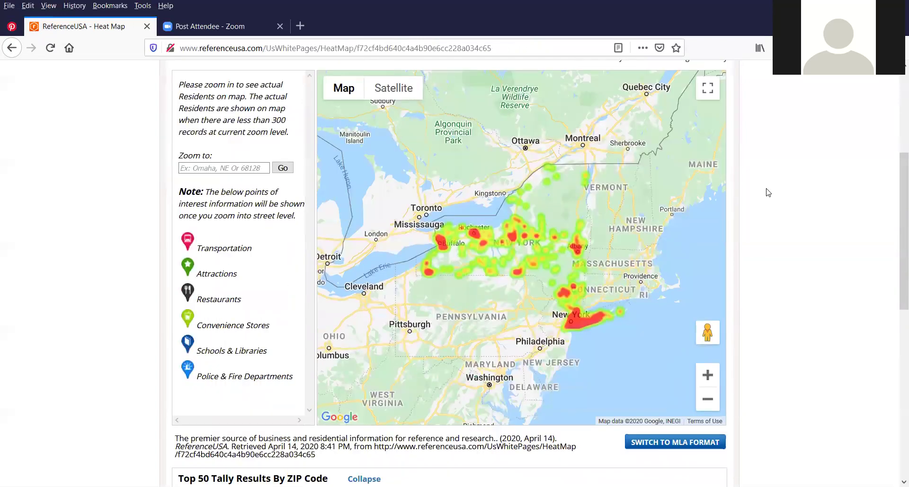
pyautogui.scroll(-3, 767, 193)
pyautogui.scroll(-3, 767, 193)
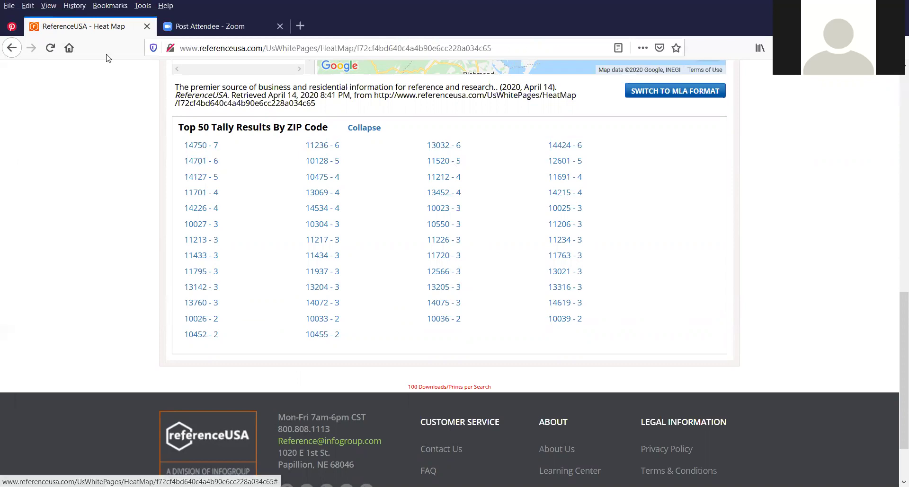
pyautogui.click(12, 47)
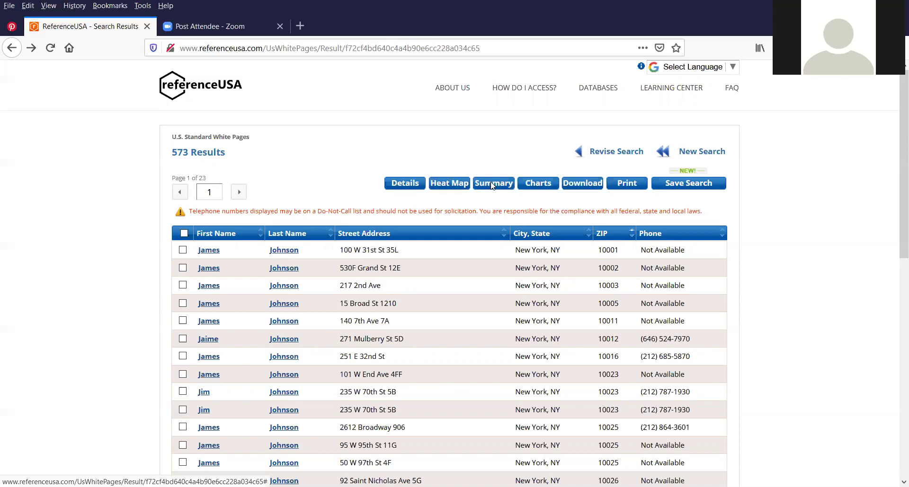
pyautogui.click(492, 186)
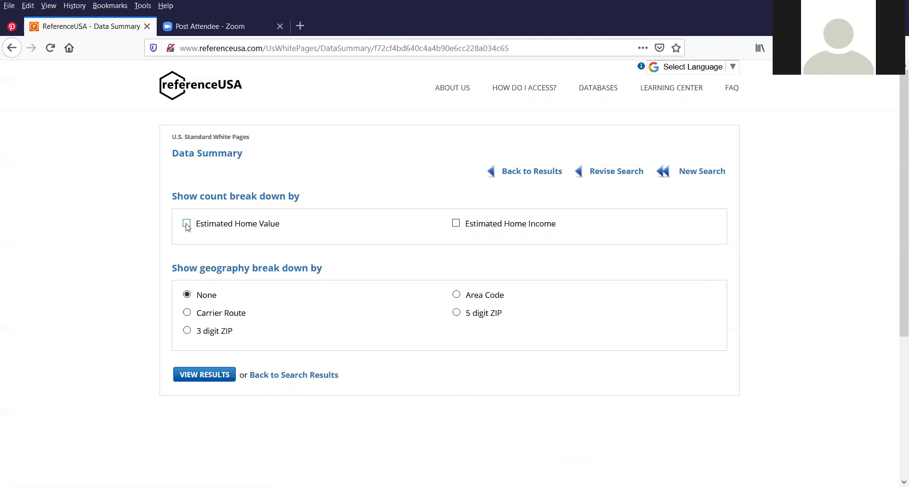
pyautogui.click(455, 226)
pyautogui.click(204, 375)
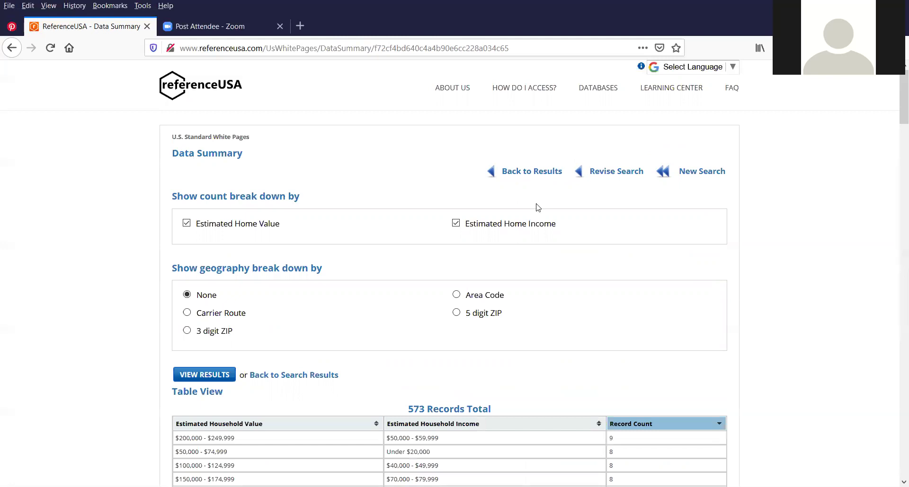
pyautogui.scroll(-5, 538, 207)
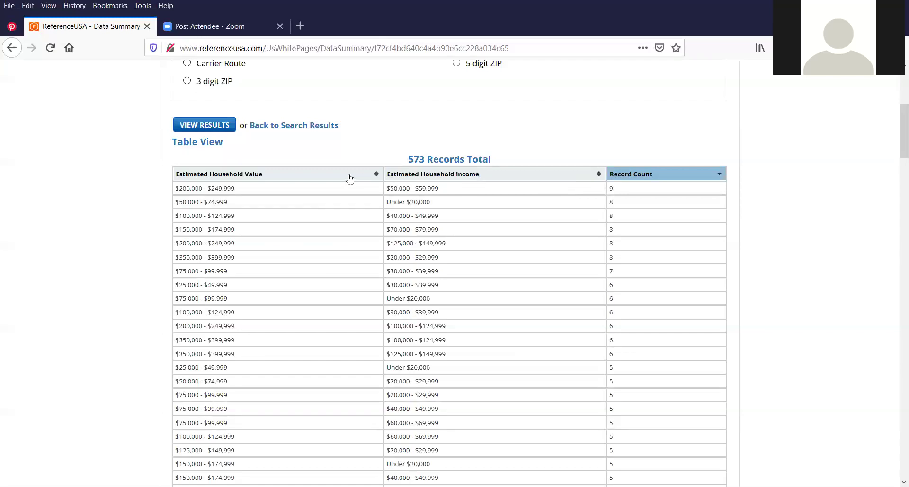
pyautogui.click(453, 177)
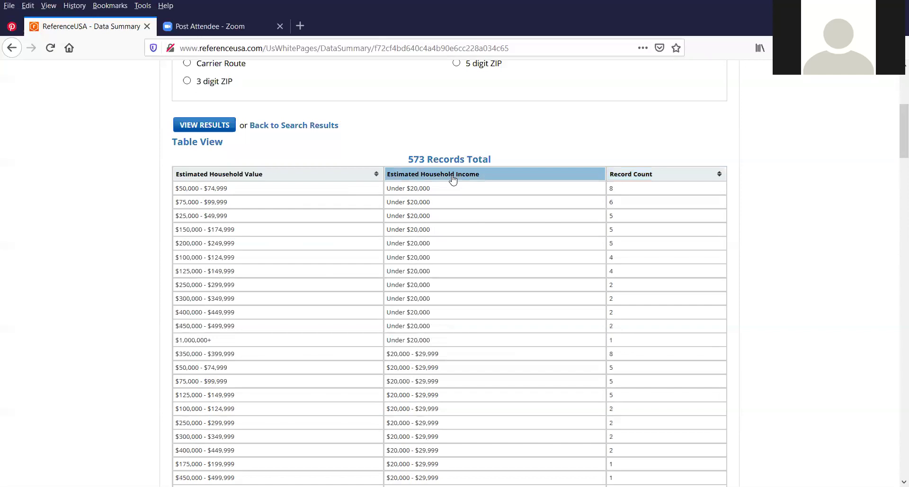
pyautogui.click(453, 178)
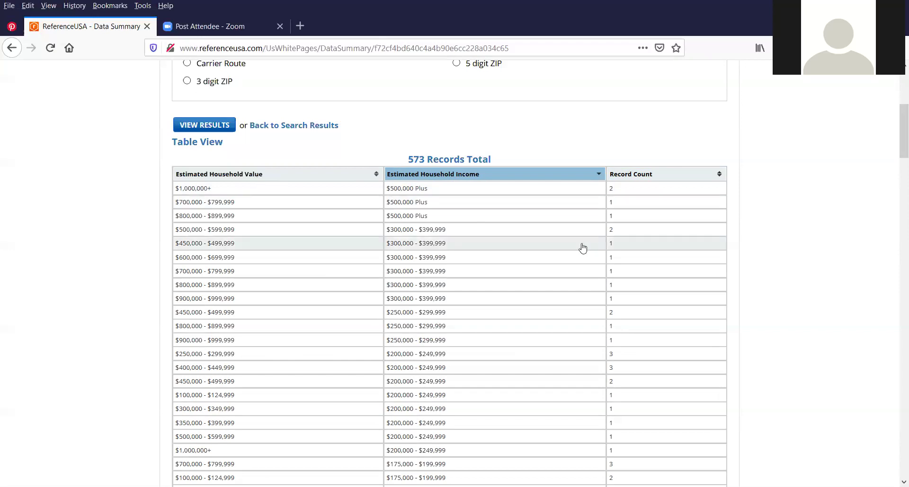
pyautogui.scroll(-7, 575, 244)
pyautogui.scroll(-2, 576, 244)
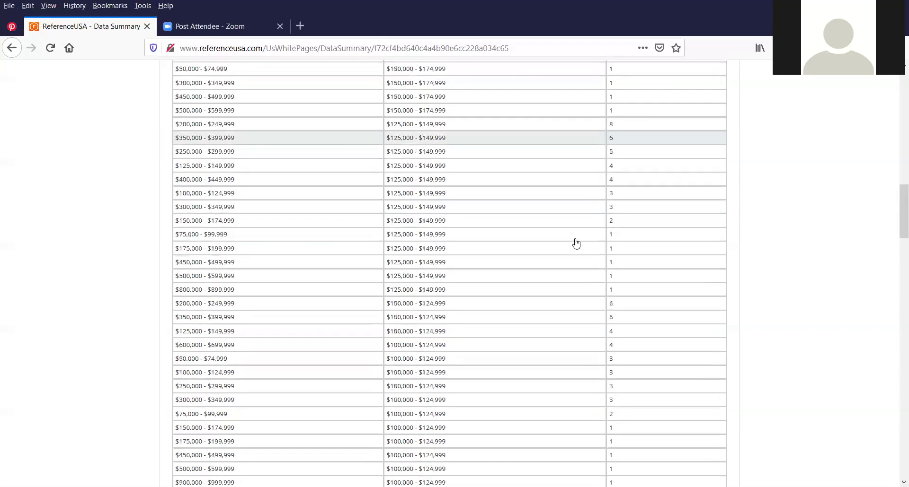
pyautogui.scroll(-7, 575, 241)
pyautogui.scroll(10, 574, 238)
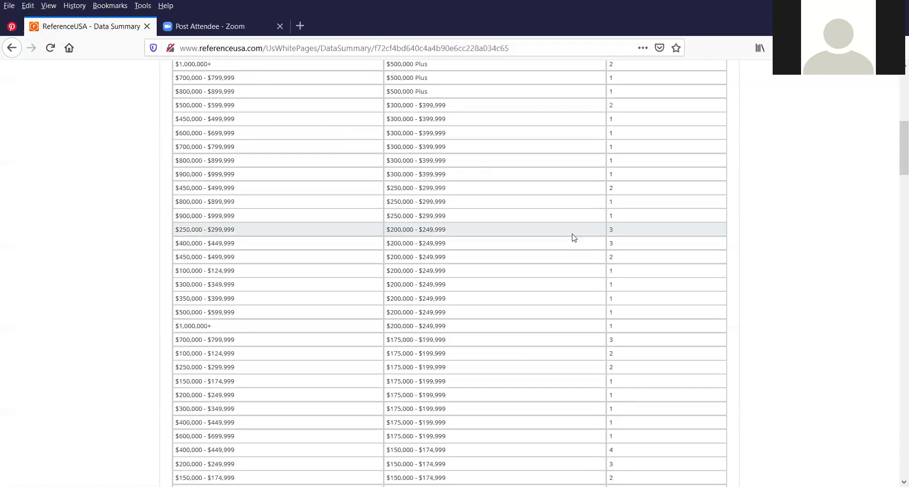
pyautogui.scroll(8, 574, 238)
pyautogui.scroll(-1, 574, 238)
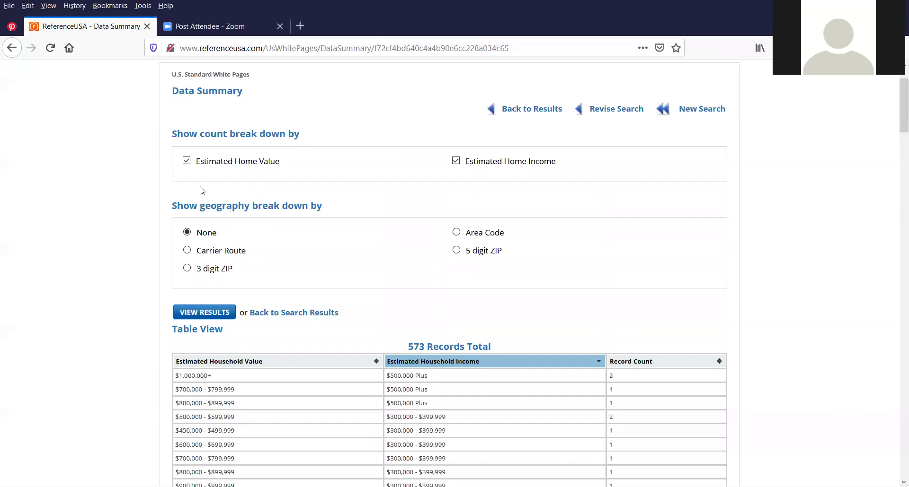
pyautogui.click(455, 162)
# Switch the summary breakdown to Area Code and sort by household value, dismissing the tally errors
pyautogui.click(456, 232)
pyautogui.click(205, 314)
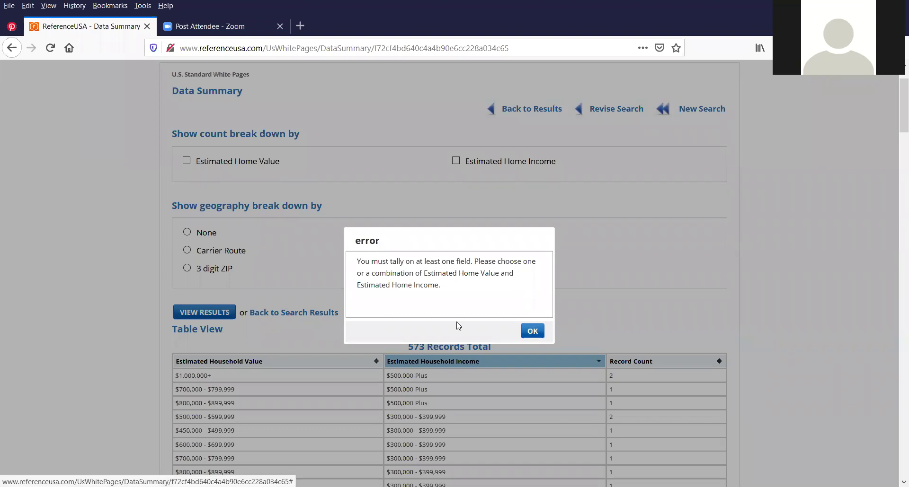
pyautogui.press('Return')
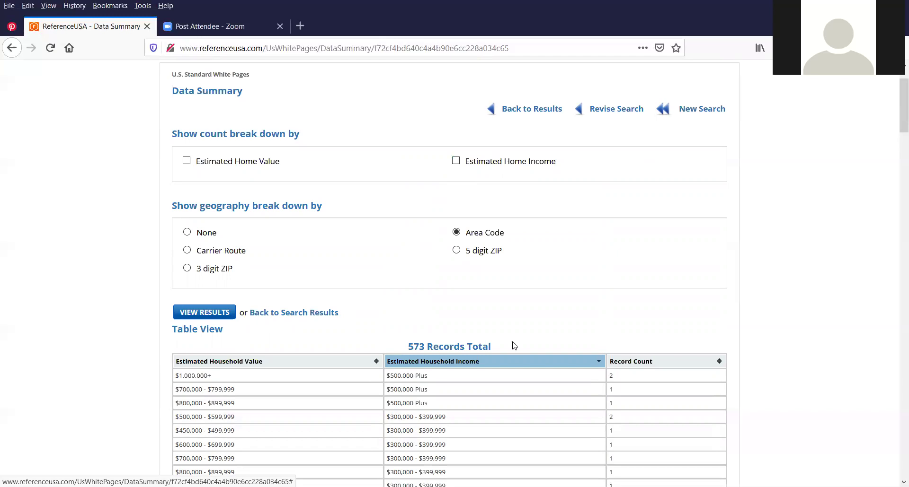
pyautogui.click(331, 365)
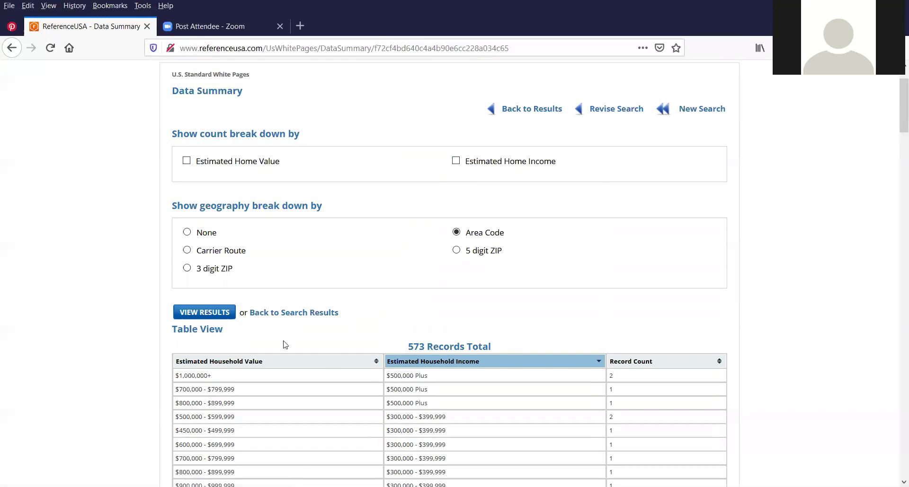
pyautogui.click(221, 315)
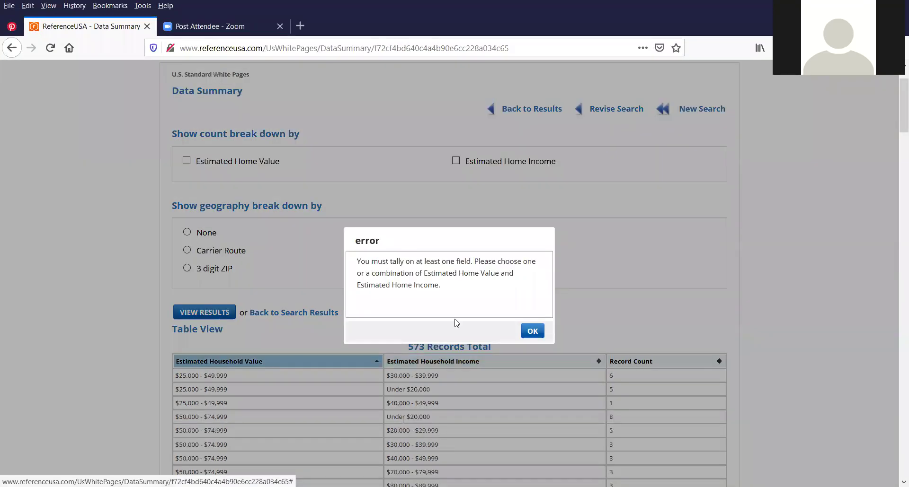
pyautogui.click(530, 333)
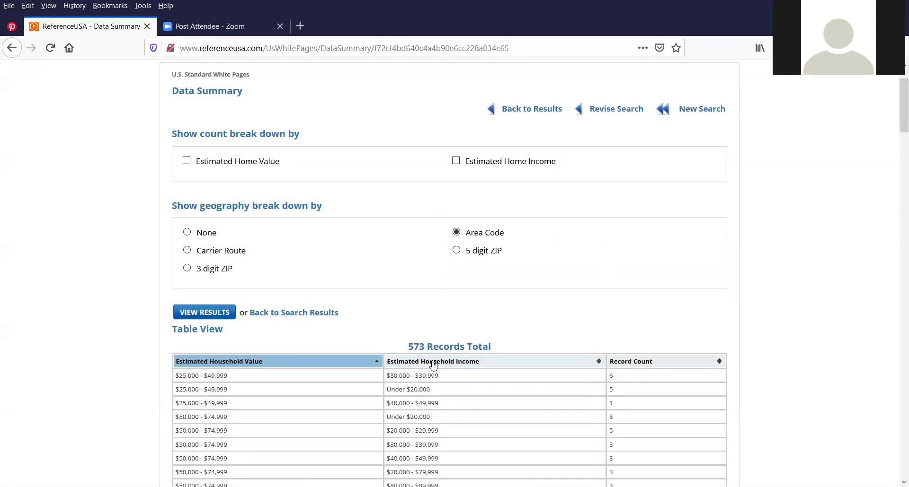
# Sort the summary by household income, dismiss the error, and return to the results list
pyautogui.click(421, 365)
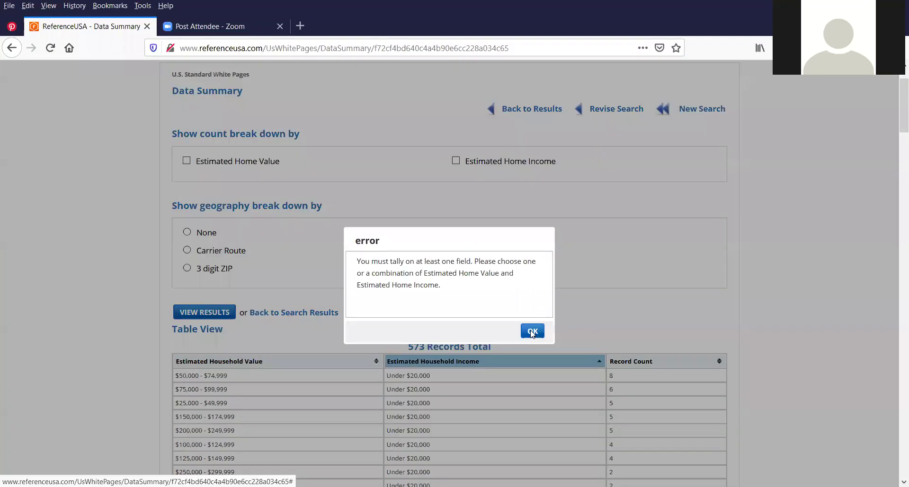
pyautogui.click(517, 330)
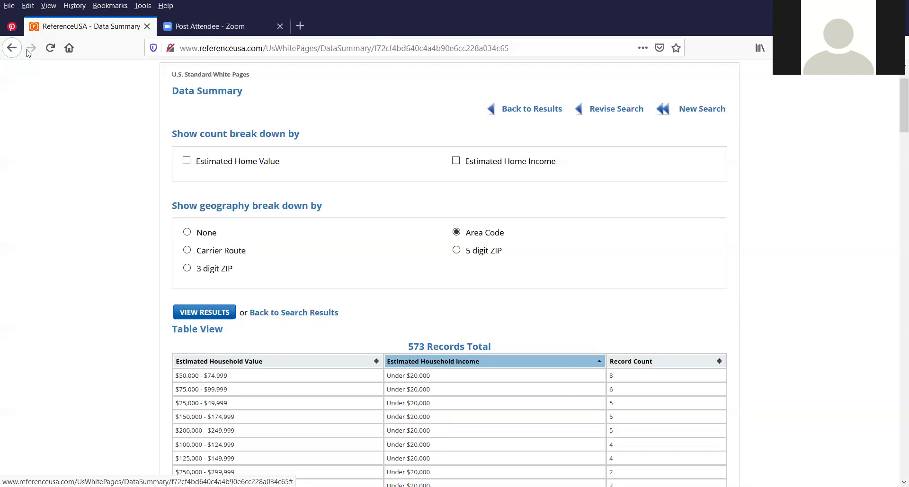
pyautogui.click(12, 47)
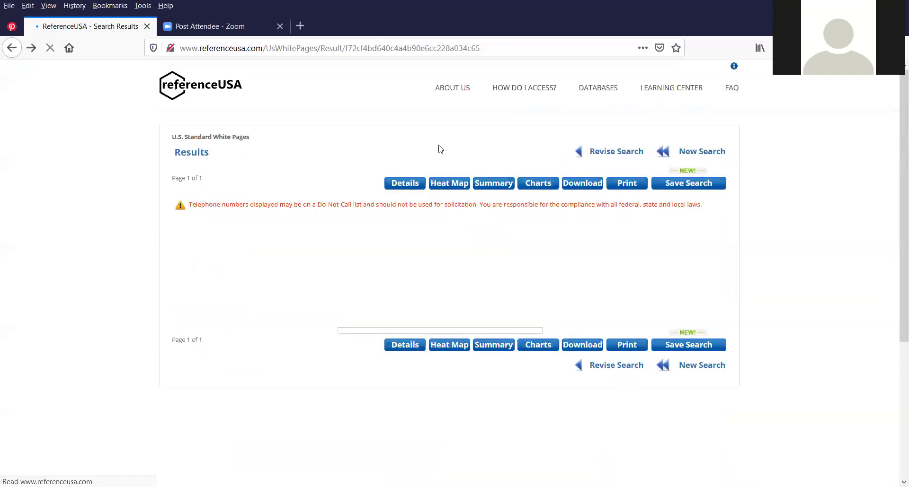
# Download the results as a Detailed, Comma Delimited file and confirm the Firefox download dialog
pyautogui.click(583, 184)
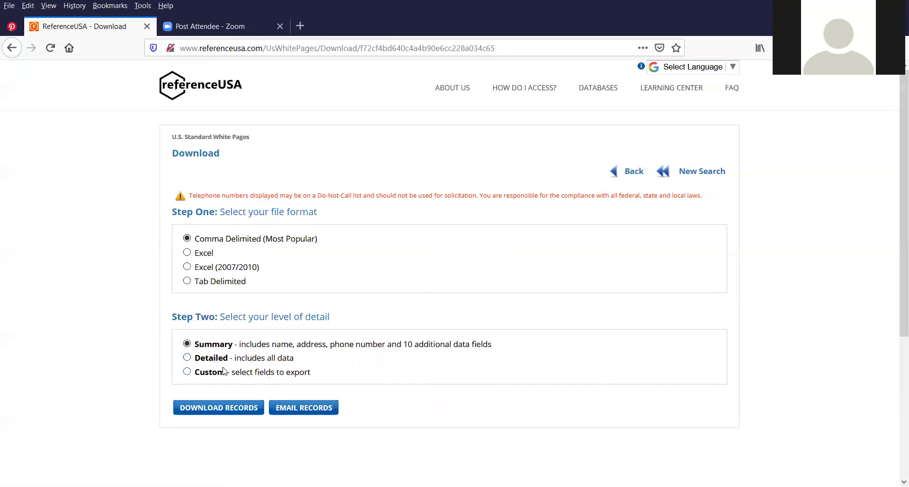
pyautogui.click(187, 358)
pyautogui.click(205, 410)
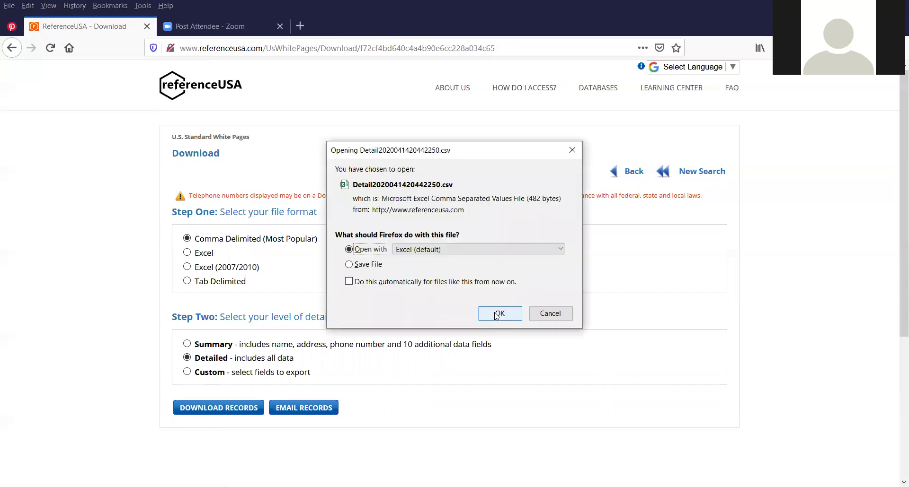
pyautogui.click(497, 315)
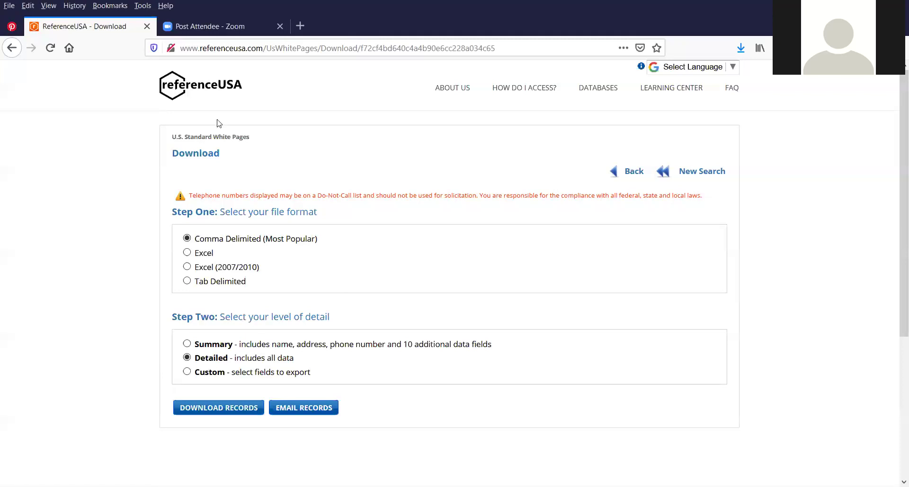
# Check the print options for the 573 results, return to them, then choose Save Search
pyautogui.click(14, 50)
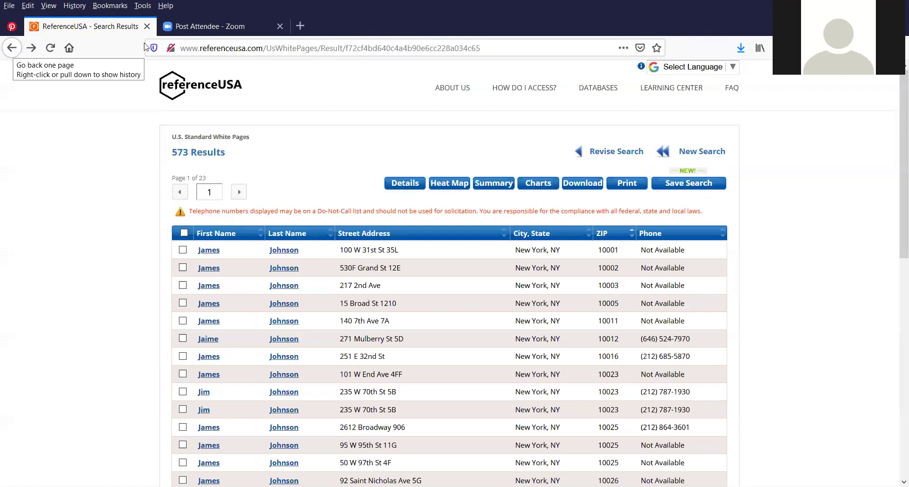
pyautogui.click(626, 187)
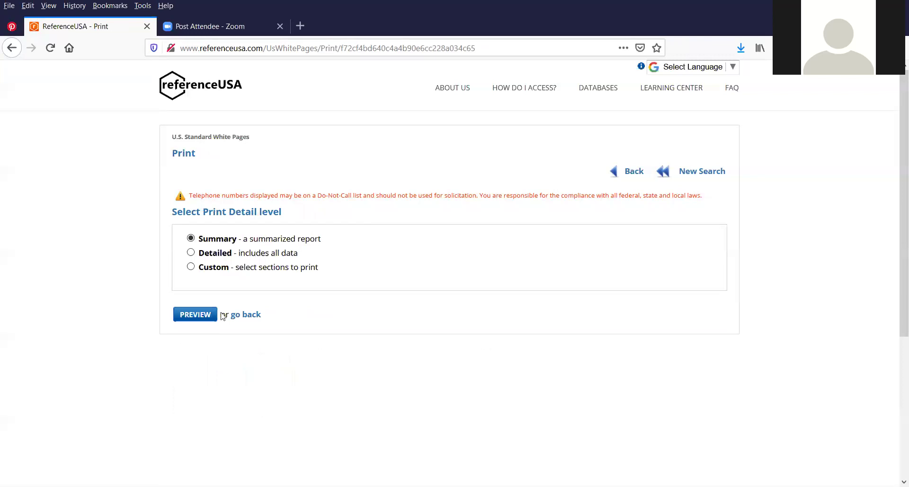
pyautogui.click(11, 47)
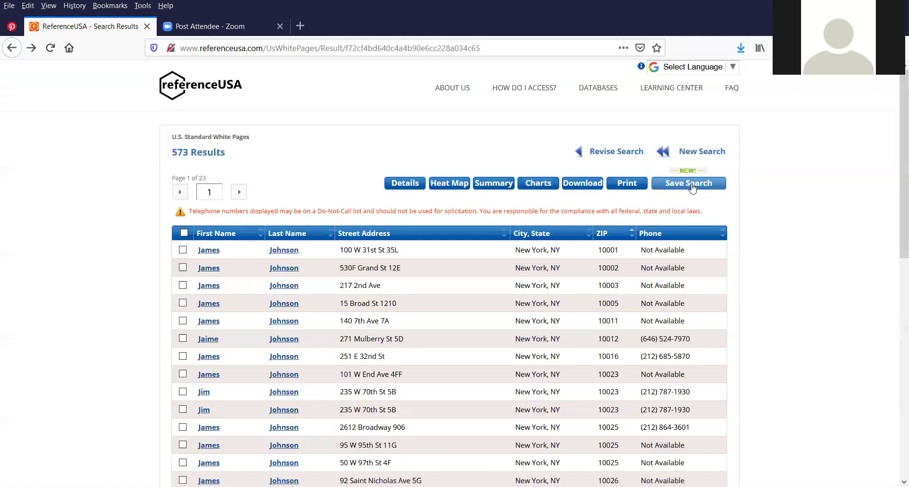
pyautogui.click(692, 189)
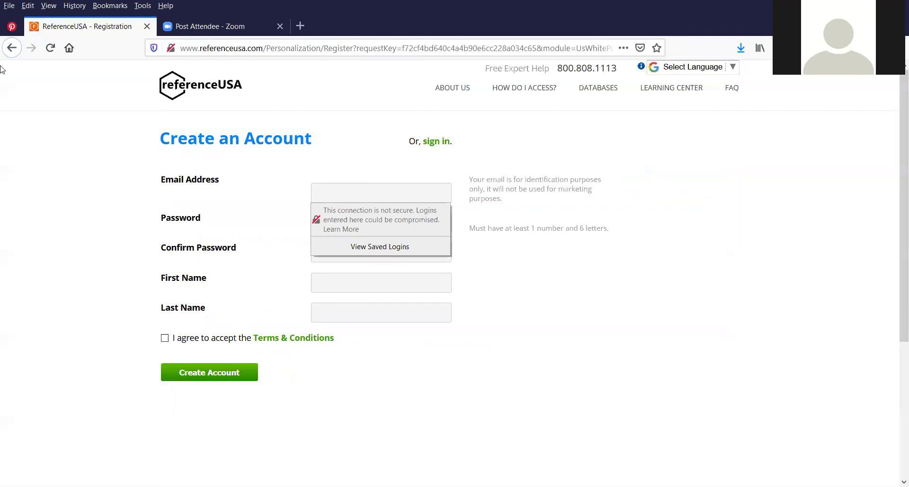
# Leave the registration page and return to a blank U.S. Standard White Pages Quick Search form
pyautogui.click(12, 47)
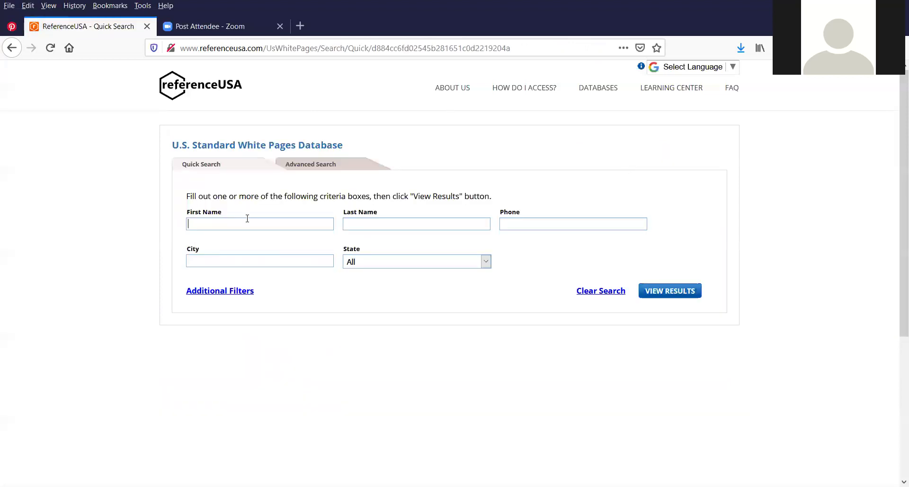
# Enter the person's last and first name and choose California as the state
pyautogui.click(379, 225)
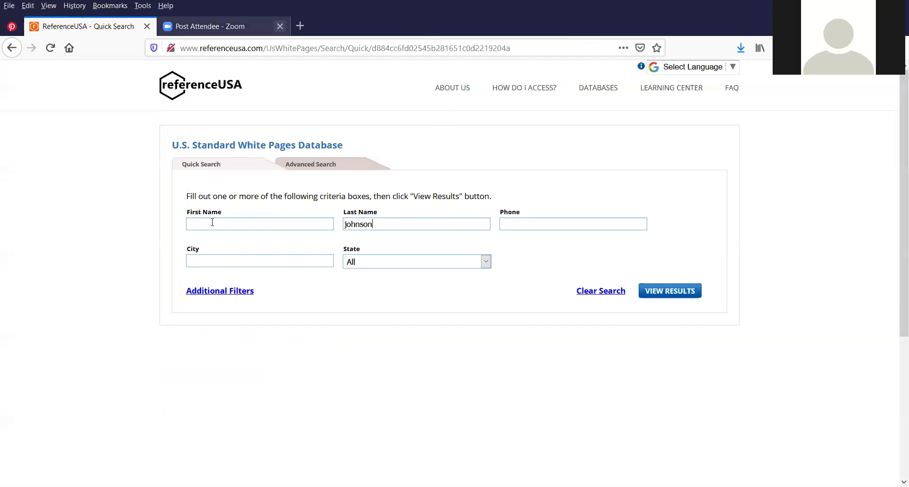
pyautogui.click(212, 223)
pyautogui.click(426, 262)
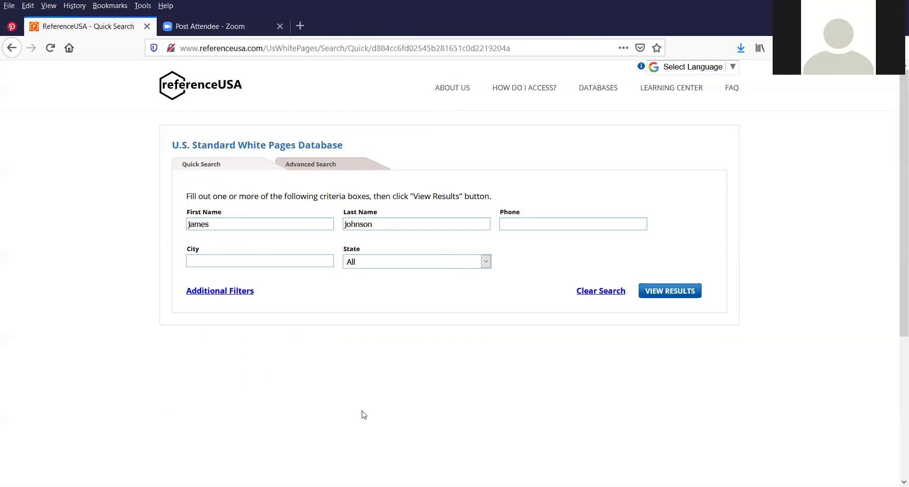
pyautogui.click(379, 350)
# Set the city to Los Angeles, fixing its spelling, and run the search for 25 results
pyautogui.click(309, 267)
pyautogui.write('las angeles')
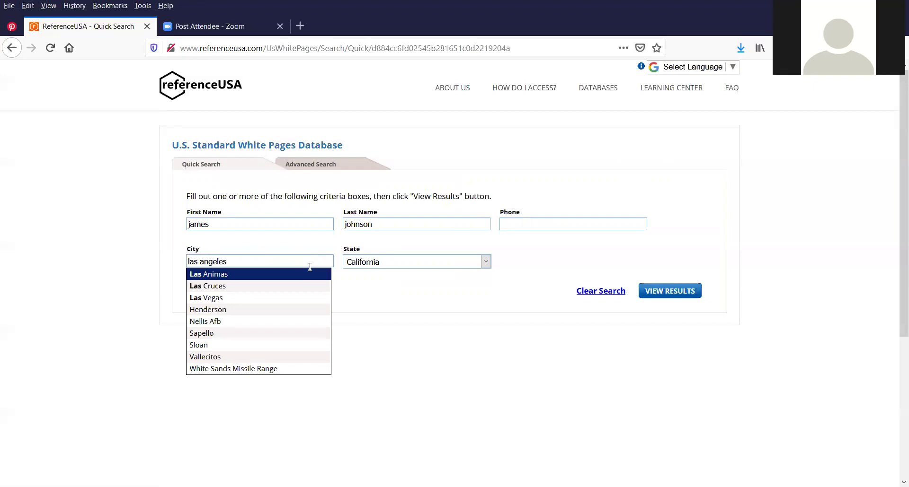
pyautogui.press('Return')
pyautogui.moveTo(228, 262); pyautogui.dragTo(197, 265)
pyautogui.write('s angeles')
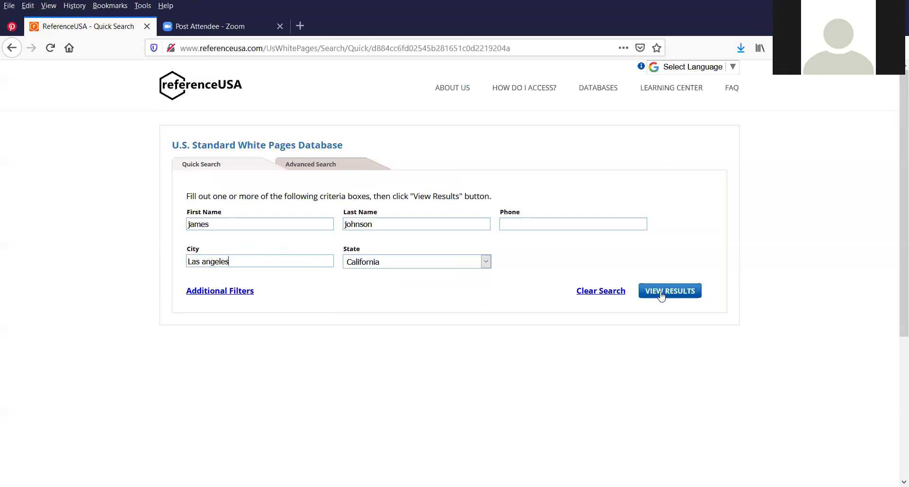
pyautogui.click(661, 296)
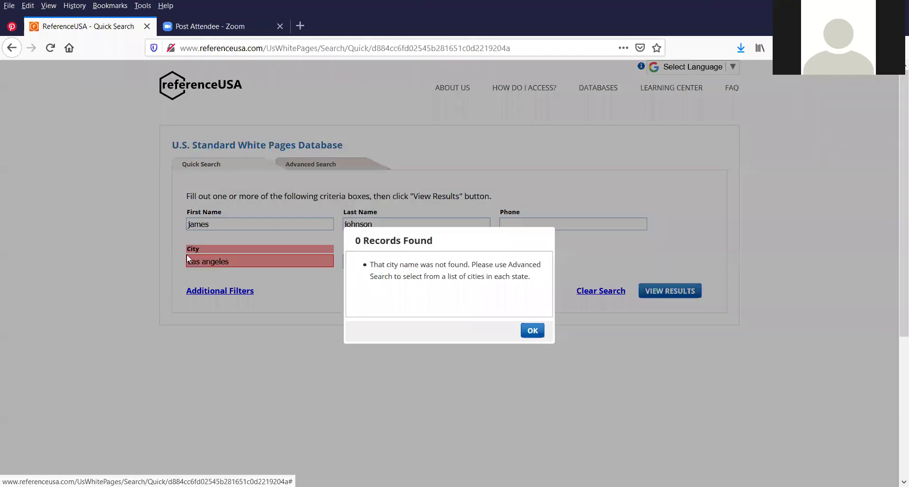
pyautogui.click(186, 254)
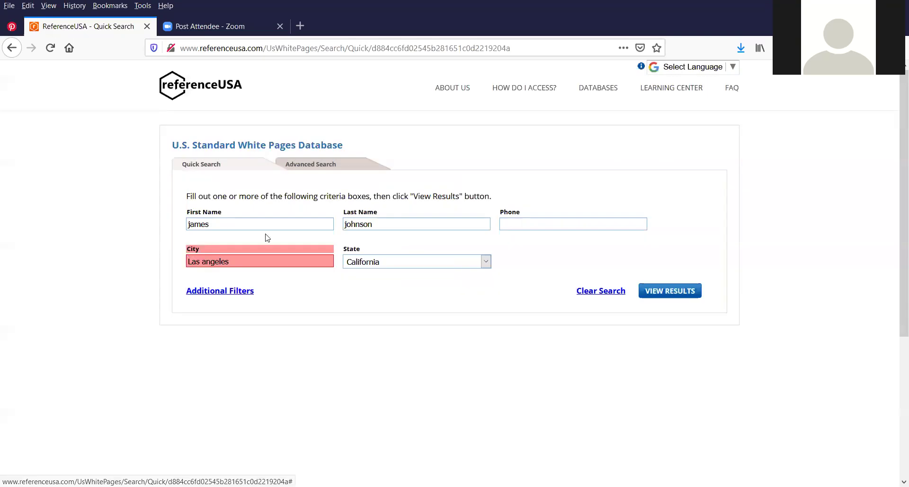
pyautogui.press('BackSpace')
pyautogui.write('o')
pyautogui.press('Return')
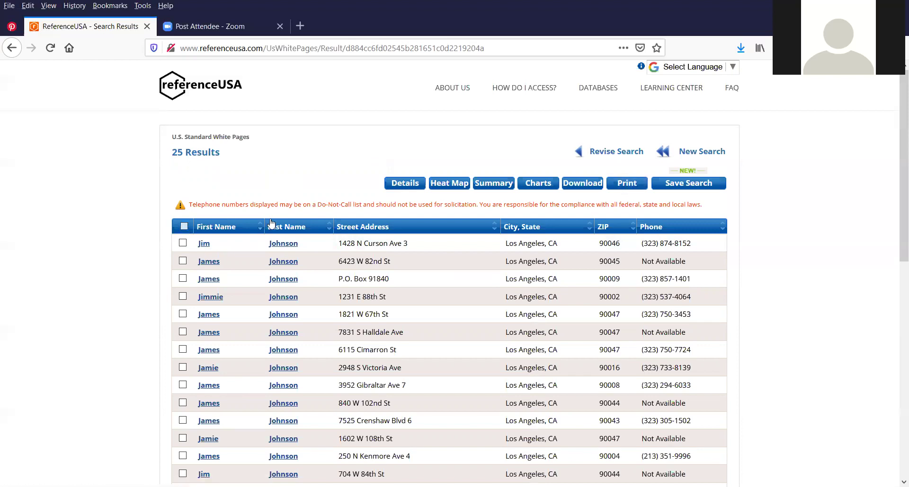
# Select all 25 Los Angeles results and open their download page in Excel format
pyautogui.click(184, 226)
pyautogui.scroll(-4, 217, 202)
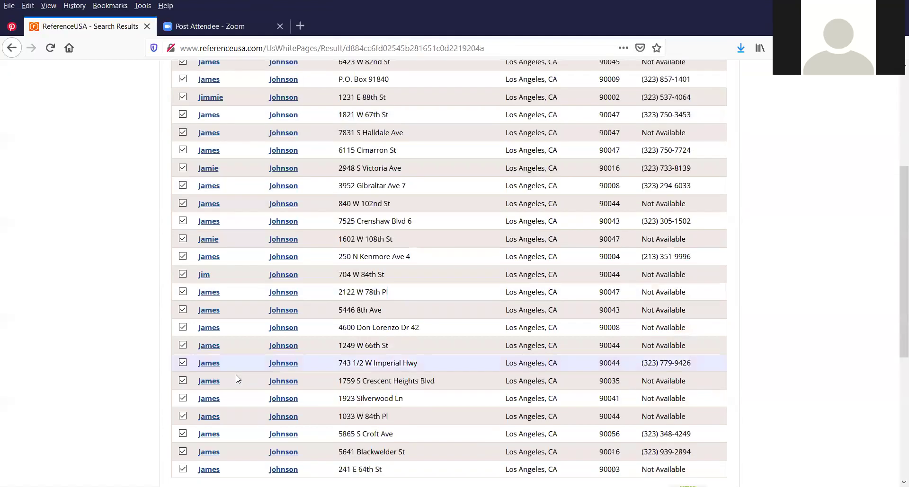
pyautogui.scroll(3, 226, 344)
pyautogui.scroll(1, 183, 230)
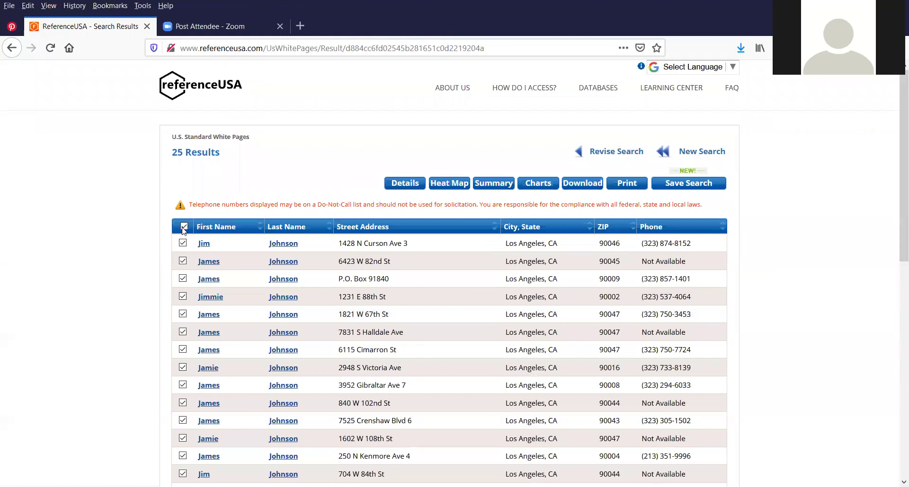
pyautogui.click(183, 228)
pyautogui.click(184, 227)
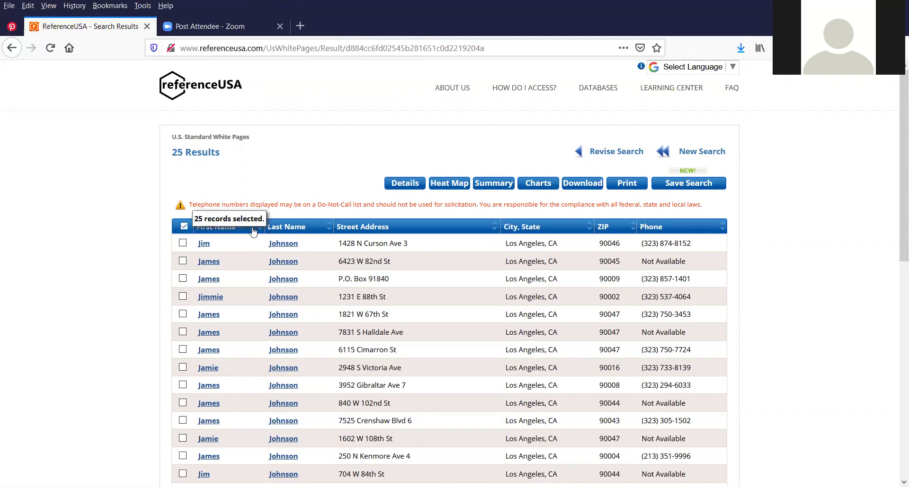
pyautogui.click(633, 187)
pyautogui.click(599, 185)
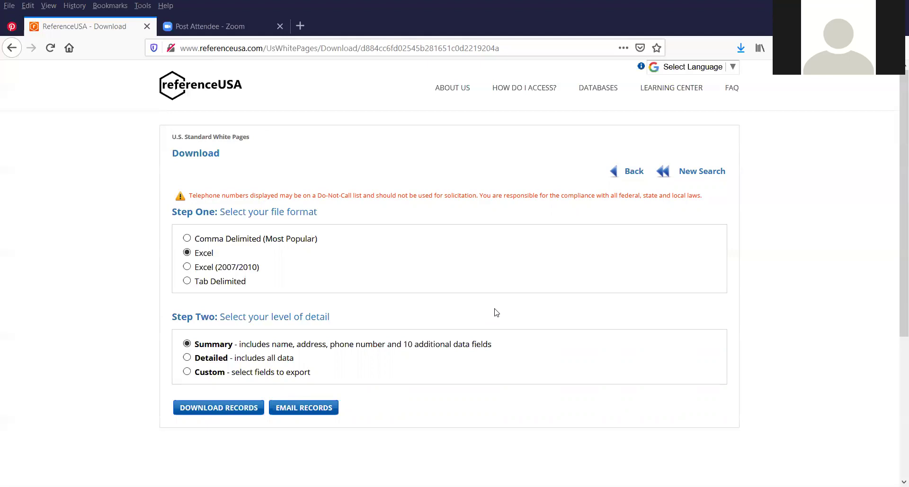
# Return to the ReferenceUSA home page and open the U.S. Businesses Quick Search form
pyautogui.click(12, 48)
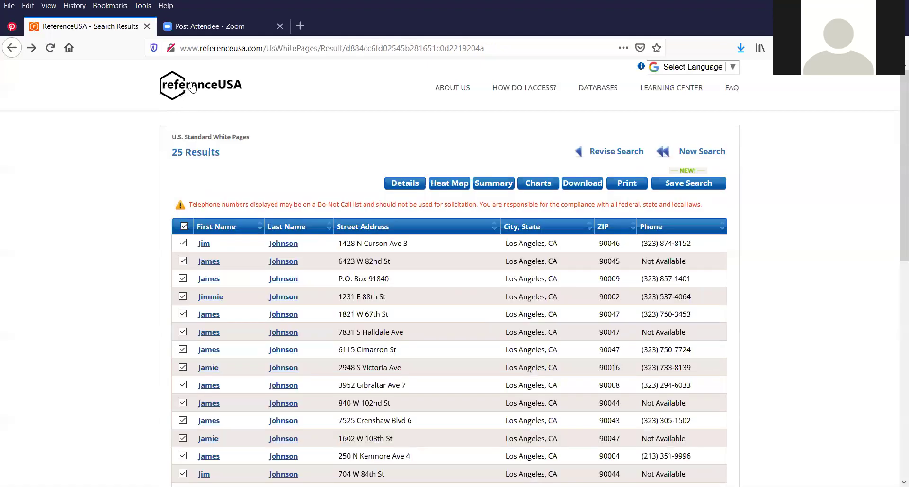
pyautogui.click(192, 88)
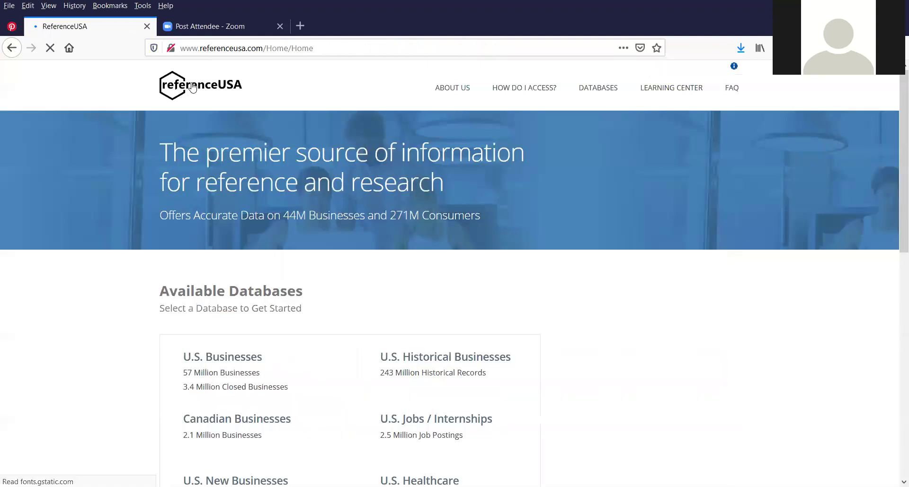
pyautogui.scroll(-5, 403, 296)
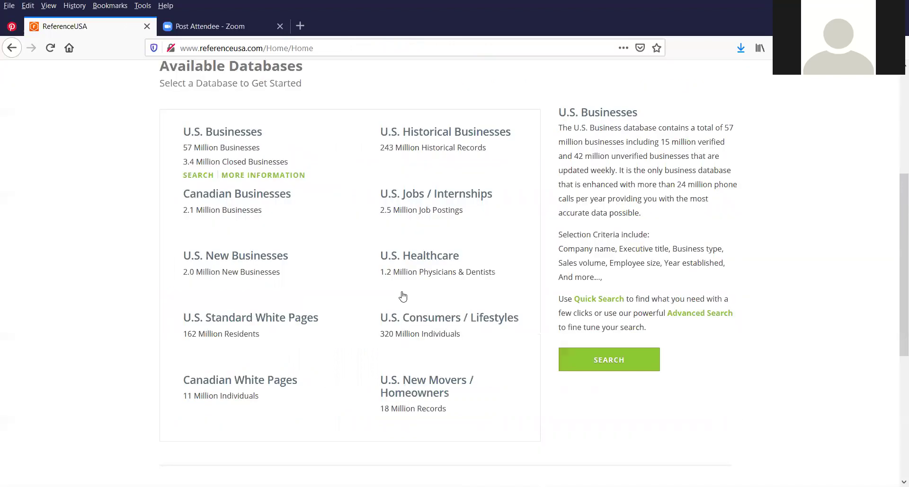
pyautogui.scroll(-1, 403, 296)
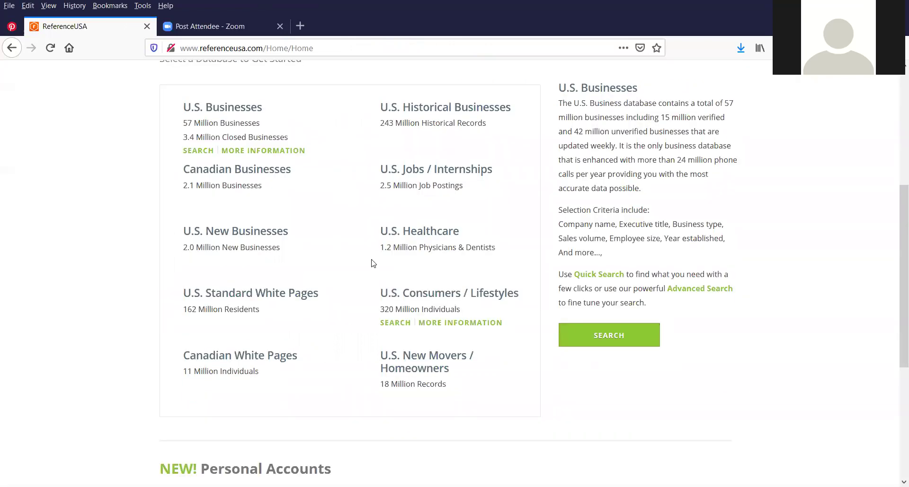
pyautogui.scroll(2, 310, 149)
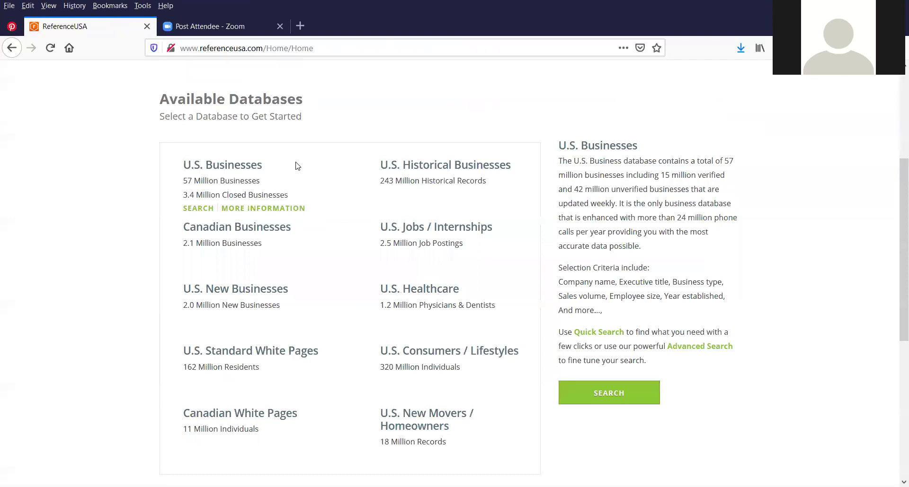
pyautogui.click(218, 171)
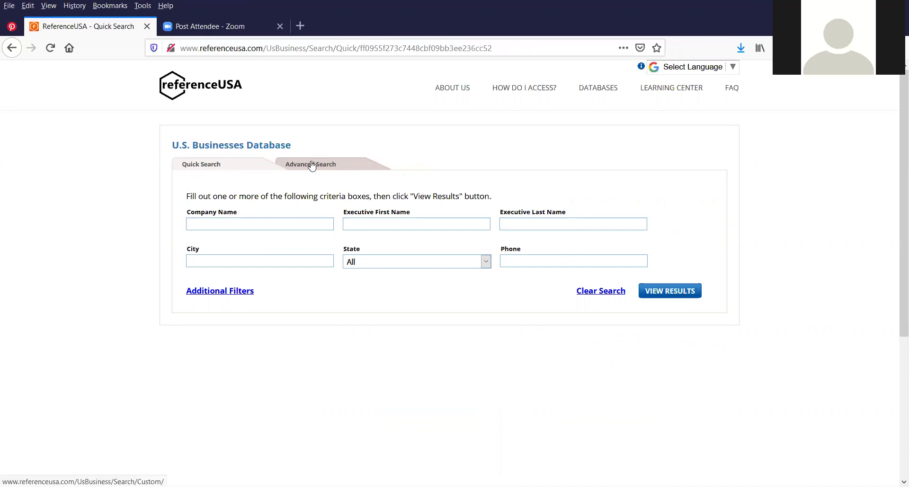
# Switch U.S. Businesses to Advanced Search and scroll down through its criteria headings
pyautogui.click(312, 165)
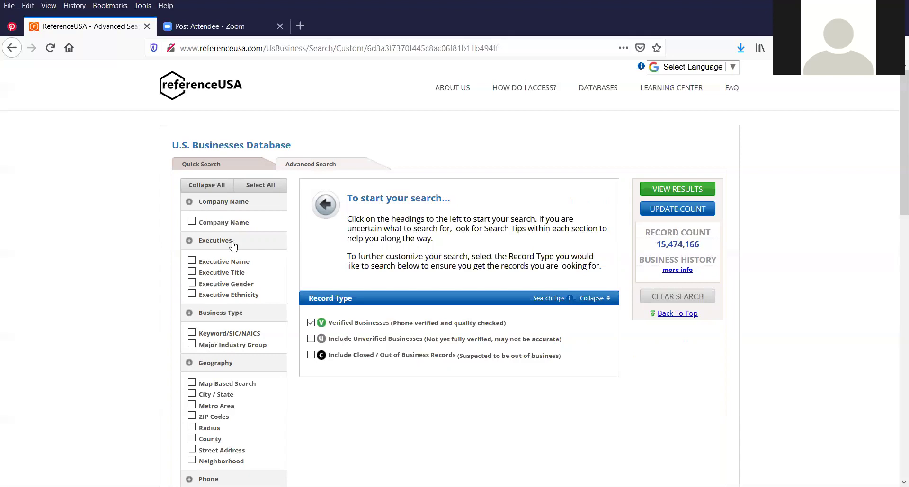
pyautogui.scroll(-1, 252, 217)
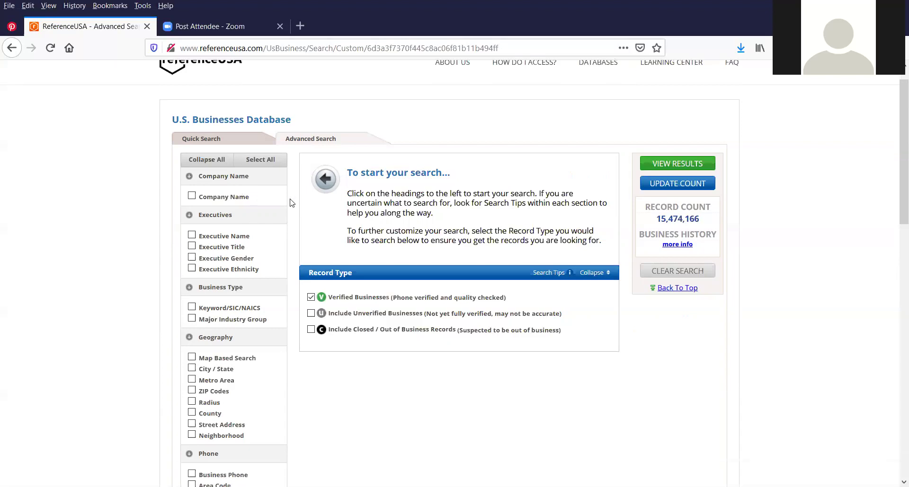
pyautogui.scroll(-3, 290, 203)
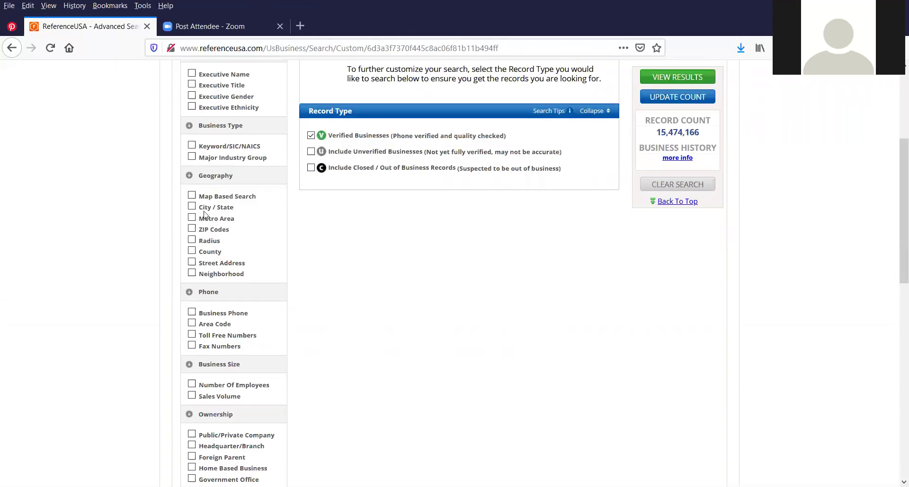
# Add location criteria: state New York, ZIP code 11735 and area code 516
pyautogui.click(191, 207)
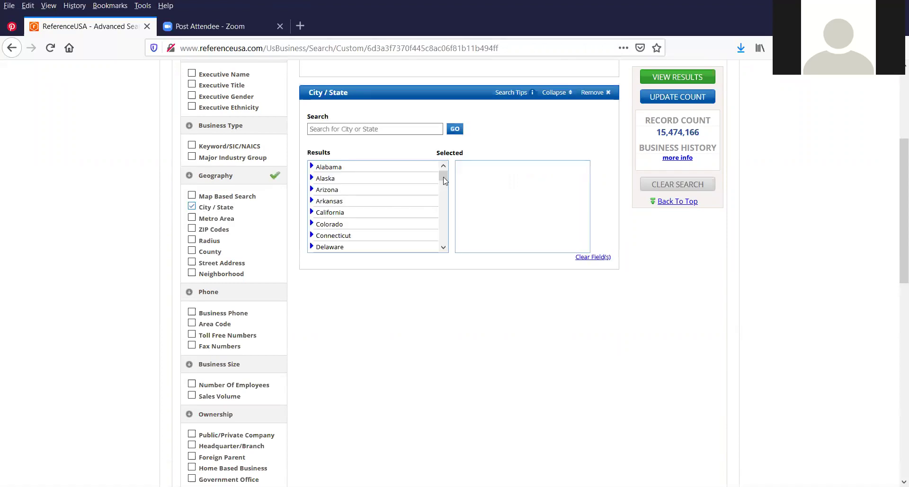
pyautogui.scroll(-3, 445, 197)
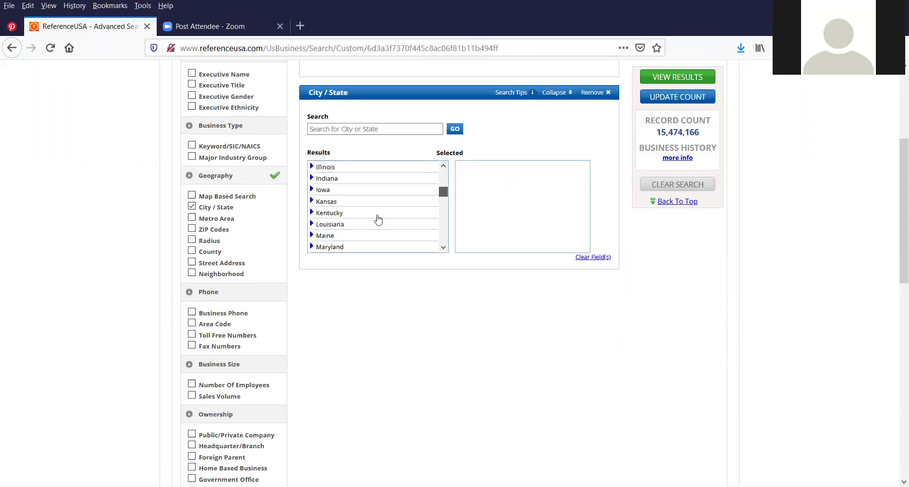
pyautogui.scroll(-3, 341, 215)
pyautogui.click(327, 231)
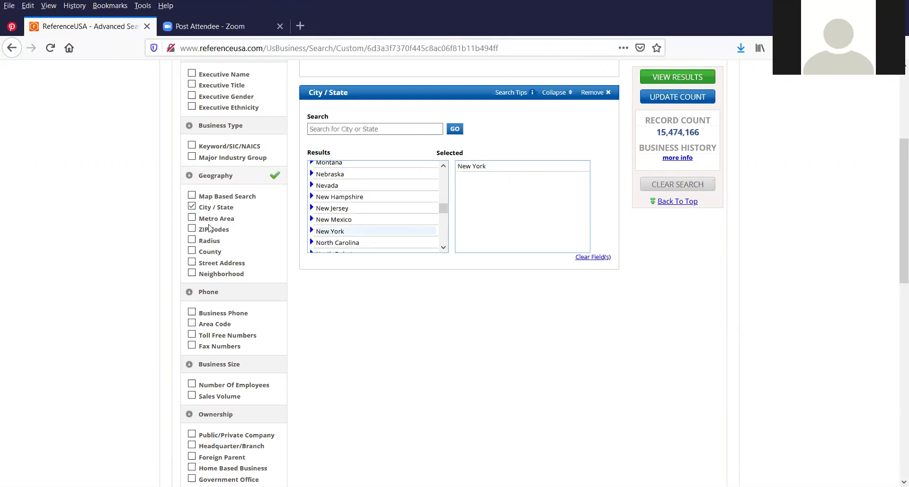
pyautogui.click(191, 229)
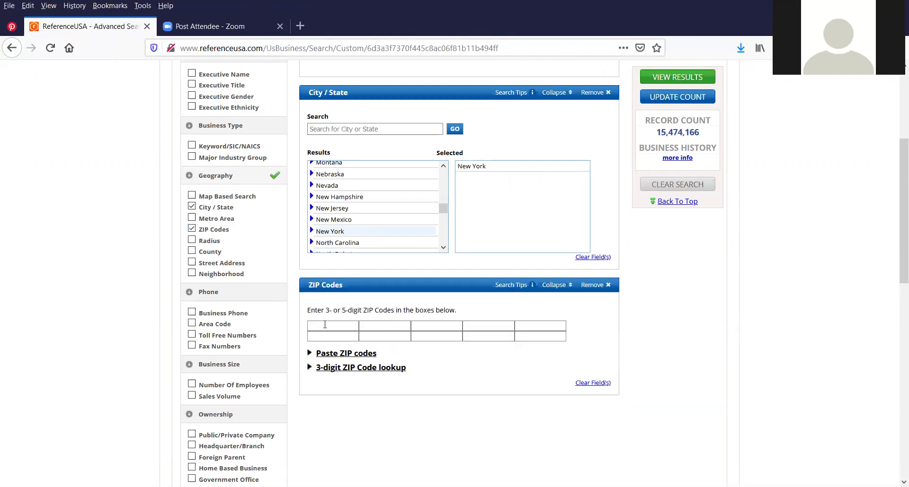
pyautogui.write('1478')
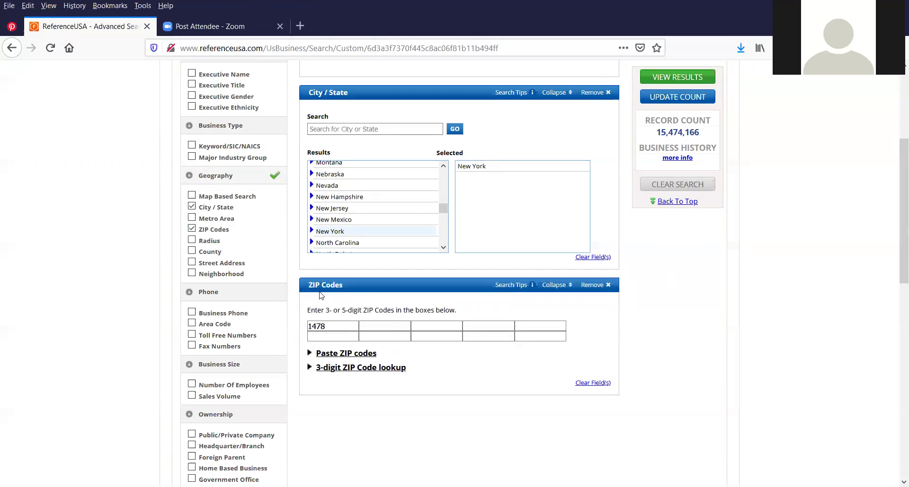
pyautogui.press('BackSpace')
pyautogui.press('BackSpace')
pyautogui.write('1735')
pyautogui.click(192, 324)
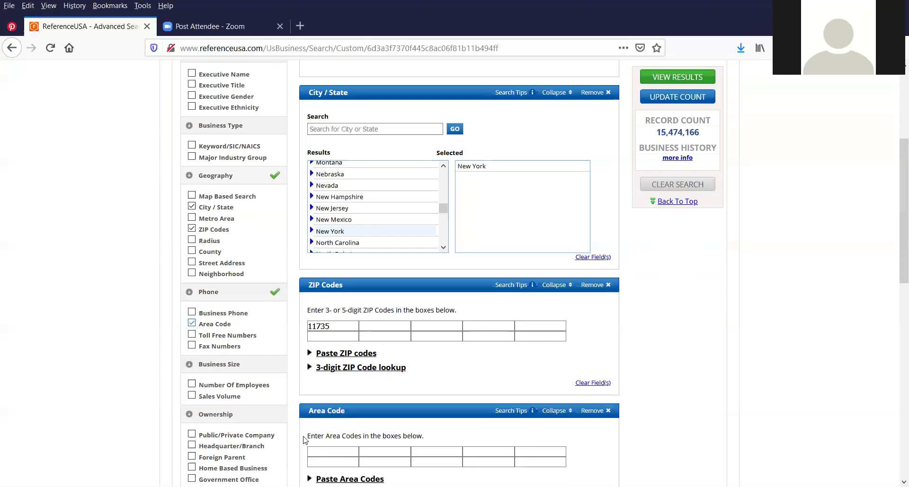
pyautogui.write('516')
# Require toll-free numbers and limit employees to the 1-4 and 5-9 ranges
pyautogui.scroll(-3, 244, 170)
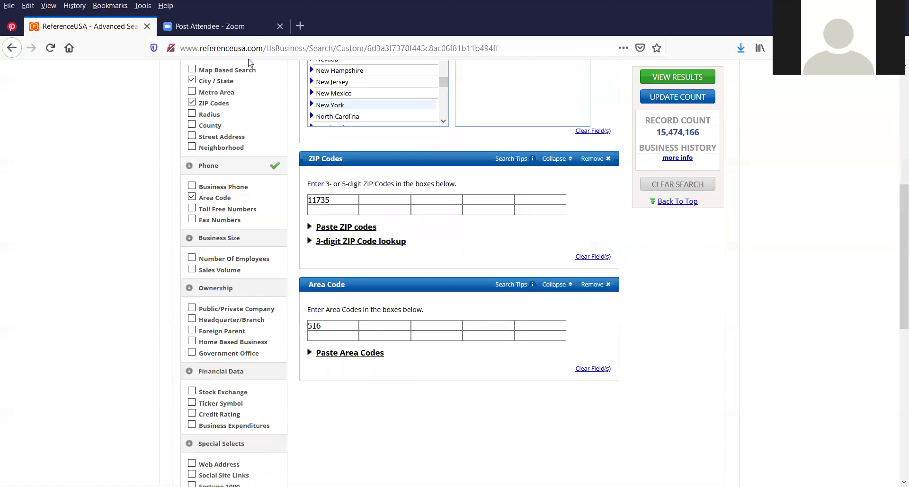
pyautogui.scroll(-3, 246, 97)
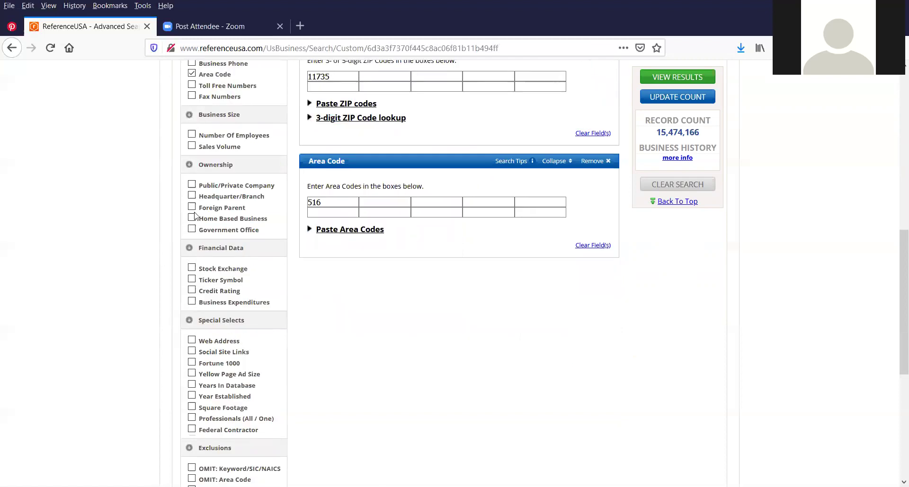
pyautogui.click(192, 86)
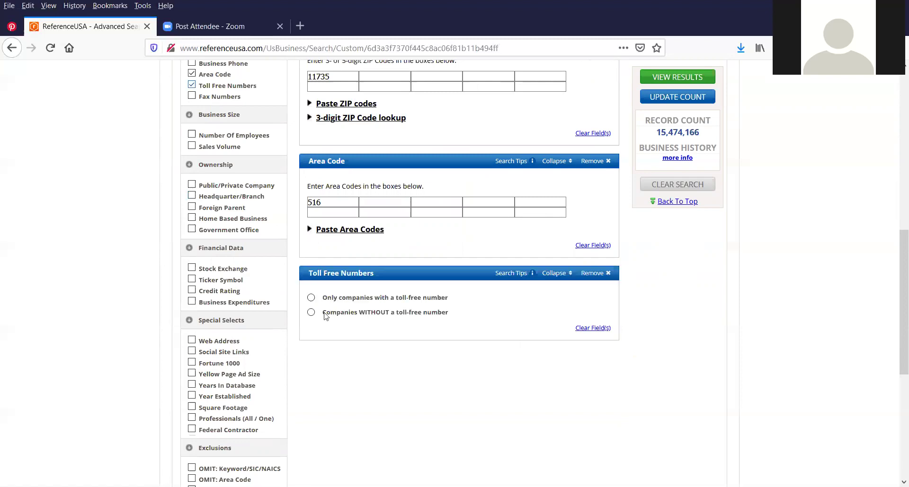
pyautogui.click(311, 298)
pyautogui.click(311, 298)
pyautogui.click(192, 135)
pyautogui.doubleClick(324, 388)
pyautogui.doubleClick(322, 397)
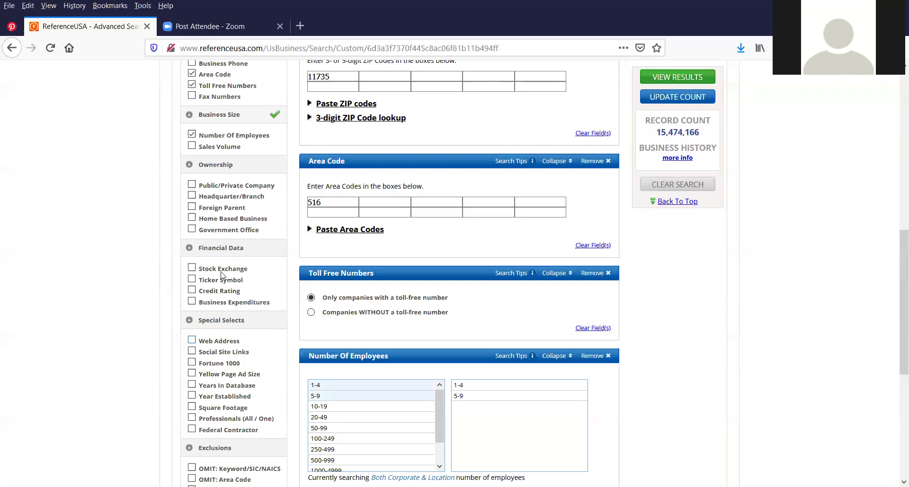
# Limit sales volume to less than $500,000 and require an Excellent credit rating
pyautogui.click(192, 147)
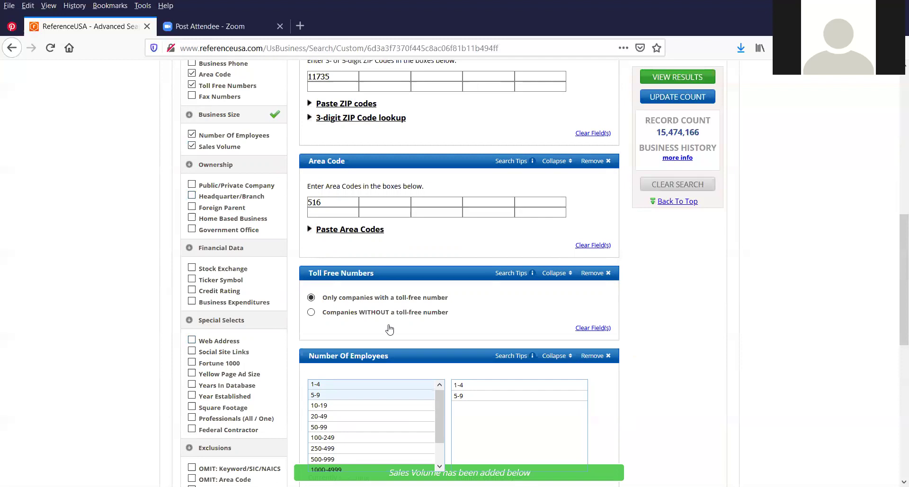
pyautogui.scroll(-5, 389, 329)
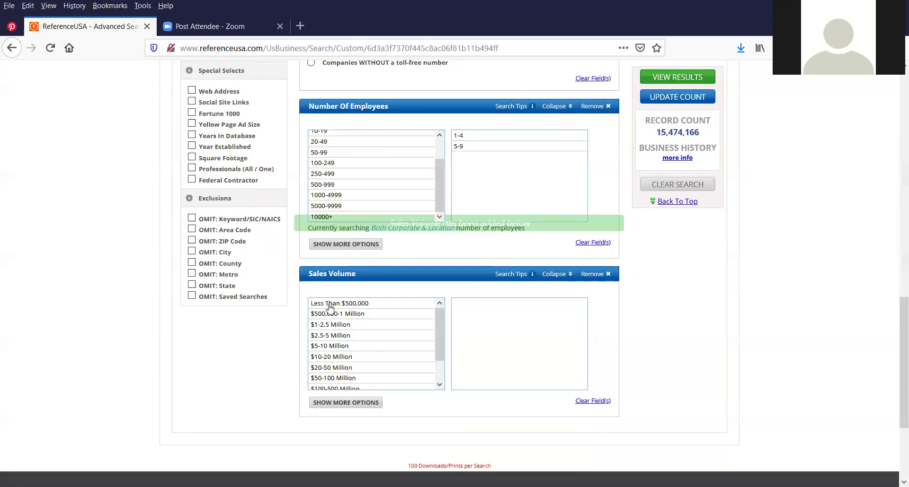
pyautogui.click(330, 305)
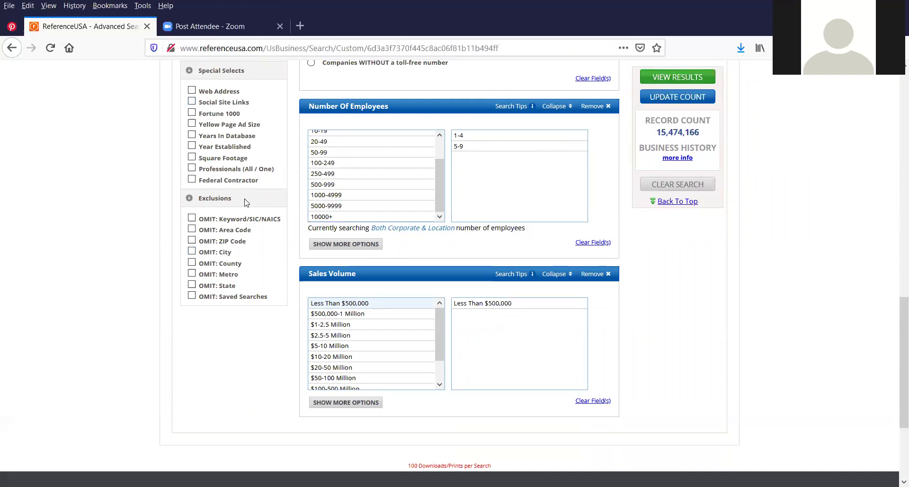
pyautogui.scroll(1, 221, 161)
pyautogui.scroll(1, 204, 155)
pyautogui.click(192, 164)
pyautogui.scroll(-1, 466, 365)
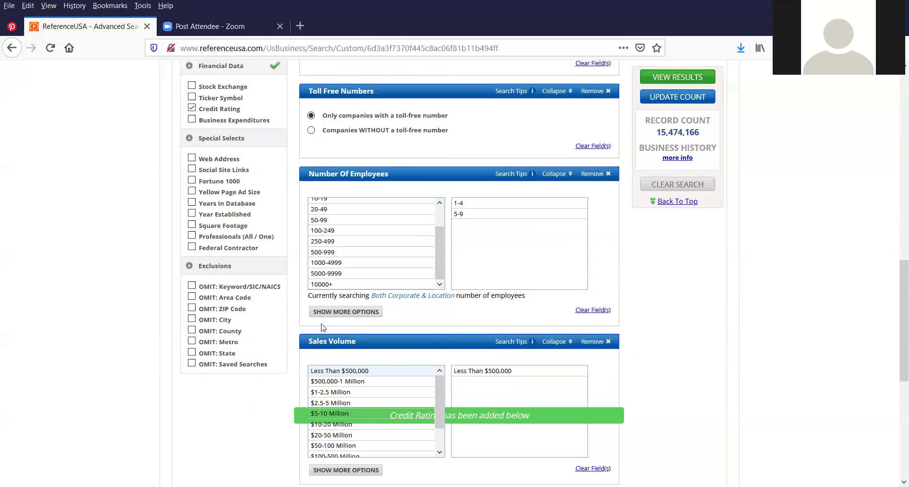
pyautogui.scroll(-3, 312, 337)
pyautogui.click(311, 332)
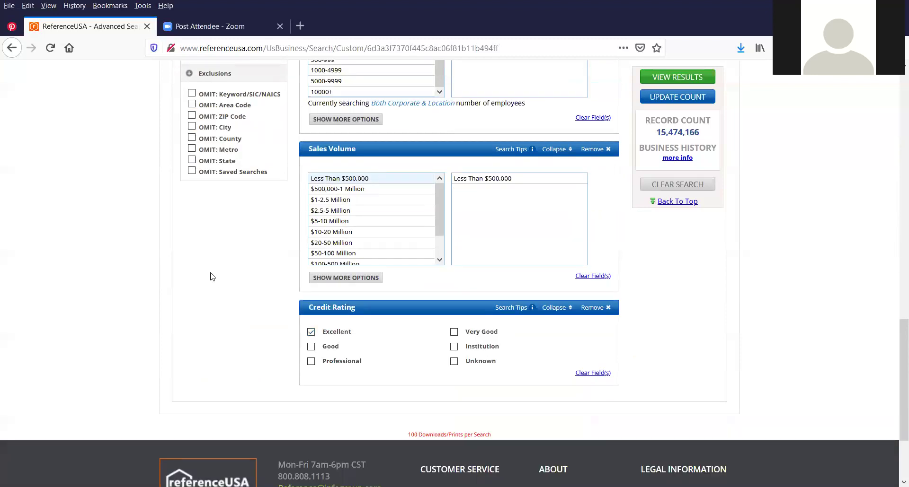
pyautogui.scroll(2, 213, 246)
pyautogui.scroll(1, 198, 161)
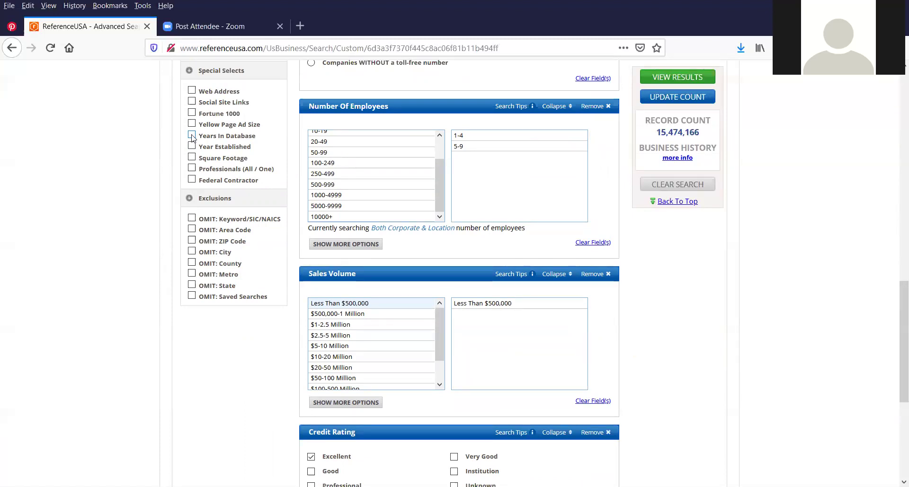
pyautogui.click(192, 137)
pyautogui.scroll(-4, 411, 298)
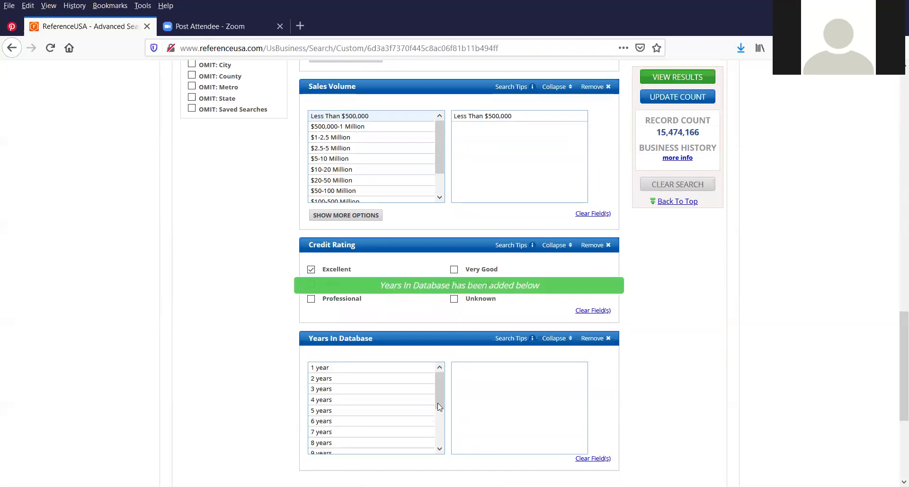
pyautogui.scroll(-2, 321, 428)
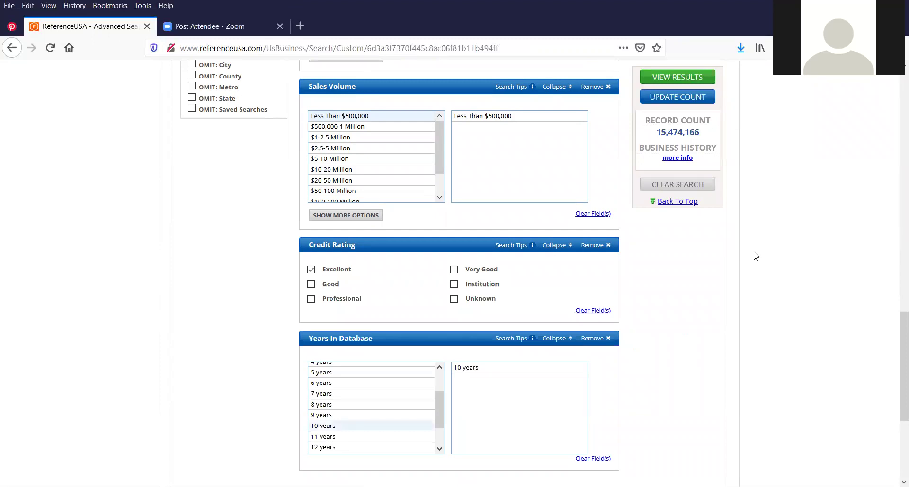
pyautogui.scroll(7, 726, 247)
pyautogui.scroll(7, 781, 214)
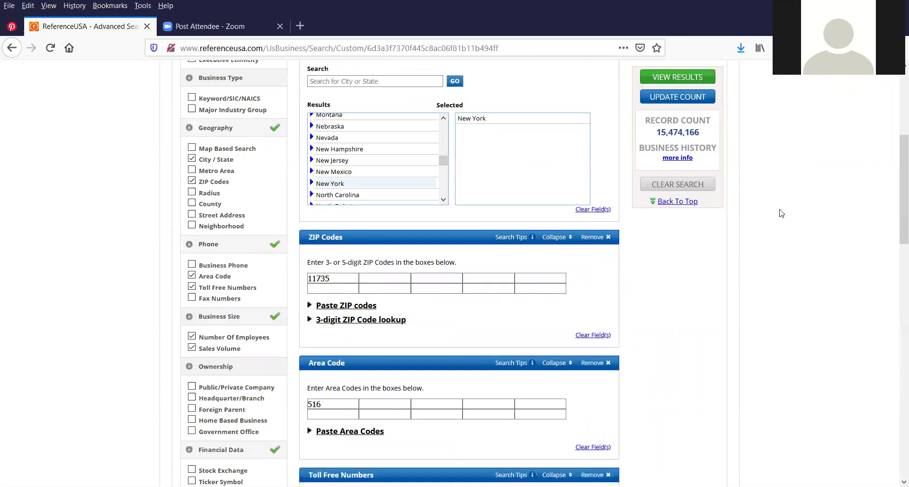
pyautogui.scroll(5, 781, 213)
pyautogui.scroll(-3, 344, 151)
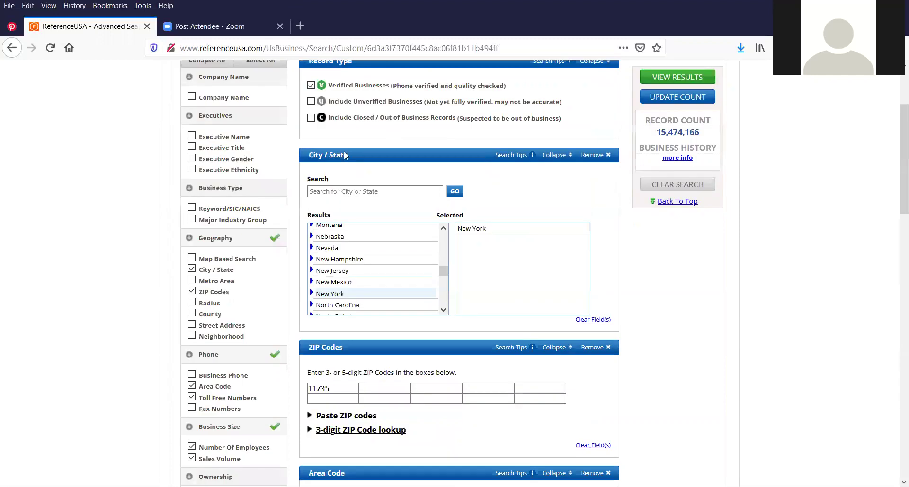
pyautogui.scroll(1, 343, 152)
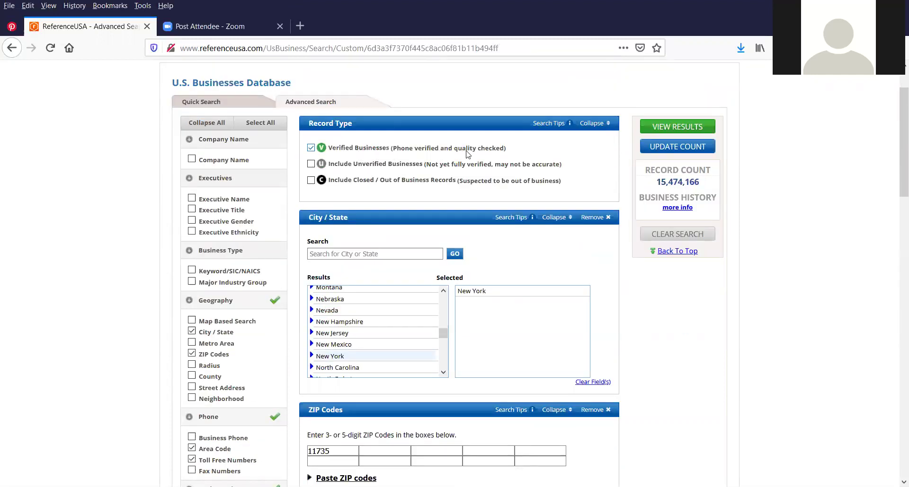
pyautogui.scroll(-2, 369, 130)
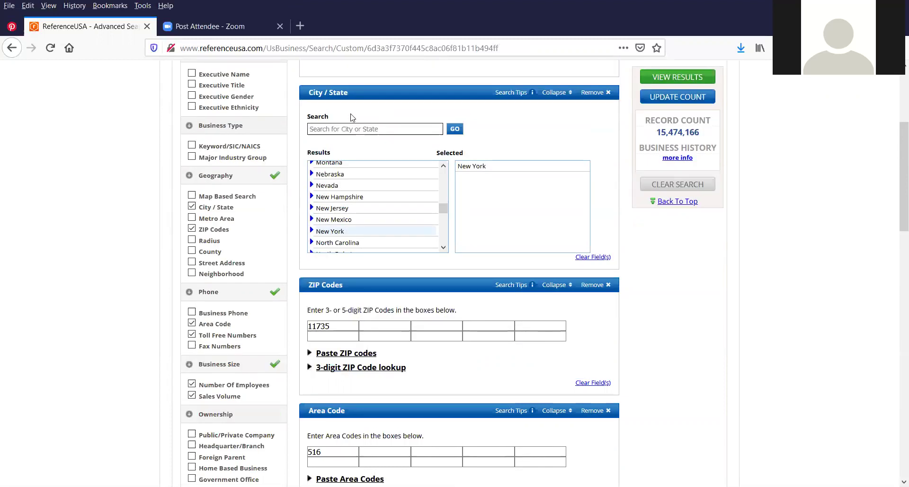
pyautogui.scroll(-2, 343, 183)
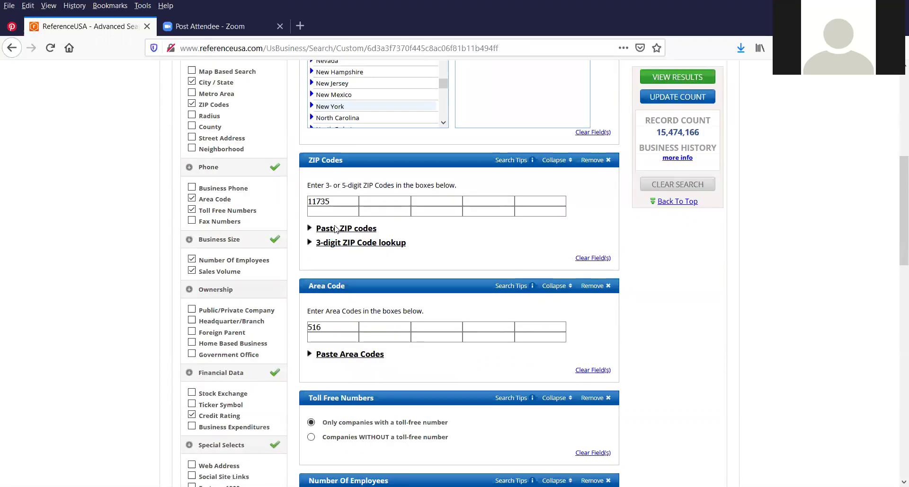
pyautogui.scroll(-1, 335, 229)
pyautogui.scroll(-3, 336, 221)
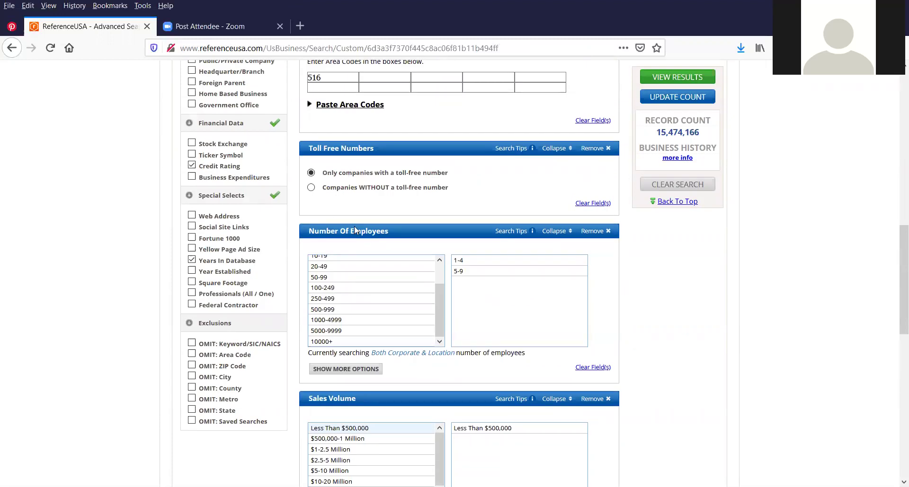
pyautogui.scroll(-2, 354, 302)
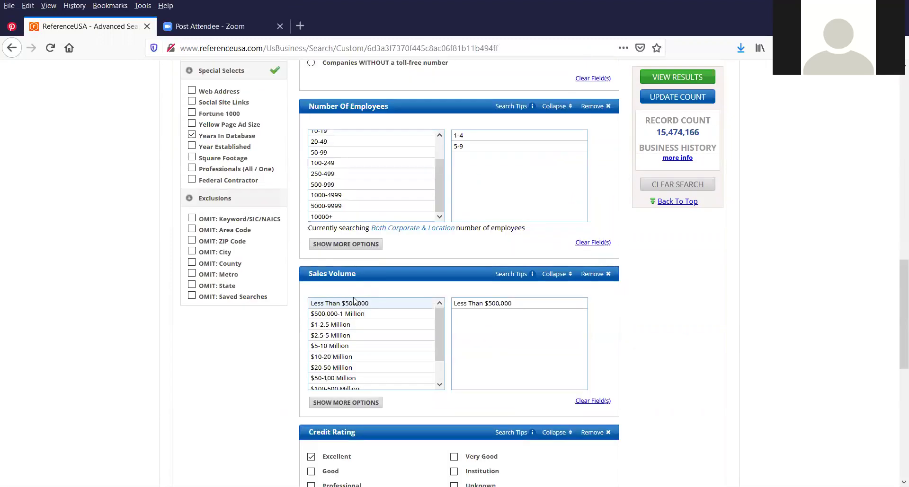
pyautogui.scroll(-1, 374, 297)
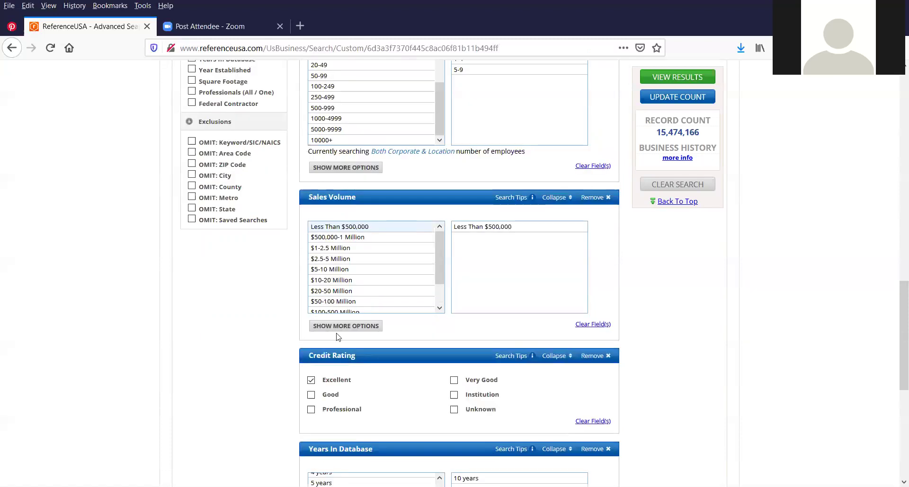
pyautogui.scroll(-1, 345, 326)
pyautogui.scroll(-1, 331, 293)
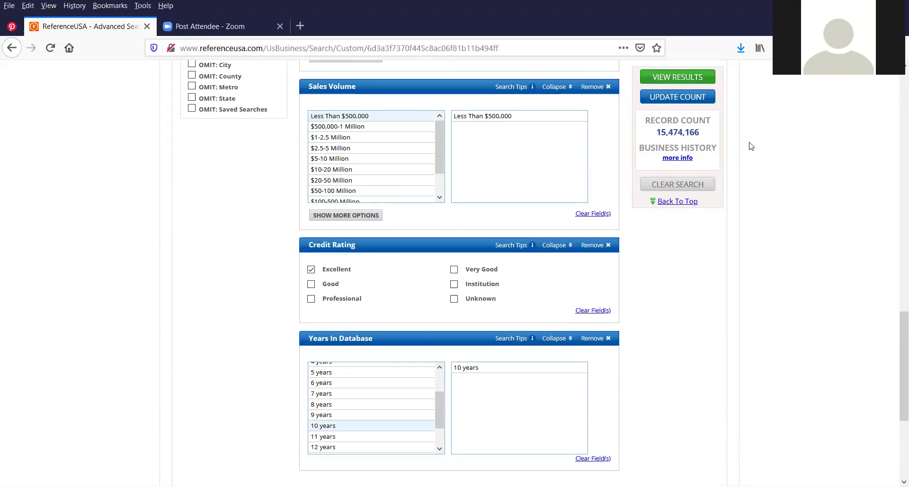
pyautogui.scroll(1, 651, 96)
pyautogui.scroll(2, 653, 95)
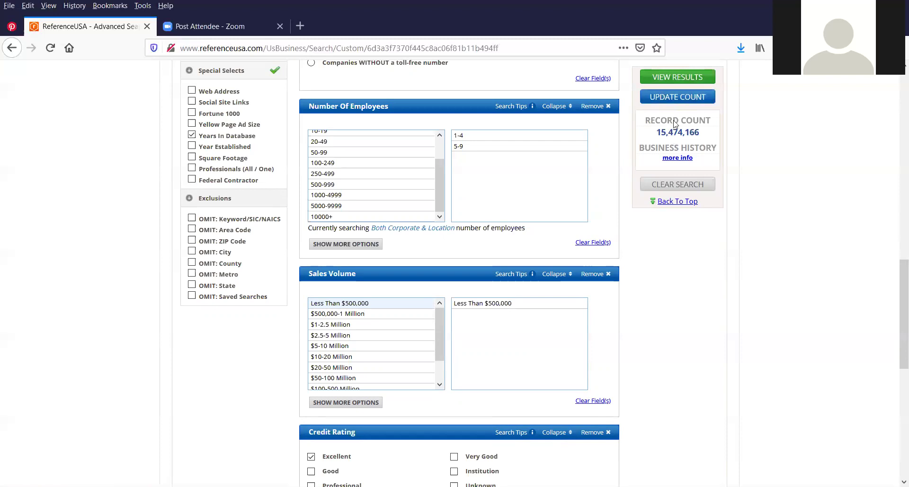
# Update the count and list the 268 matching businesses sorted by city and state
pyautogui.click(678, 100)
pyautogui.click(676, 78)
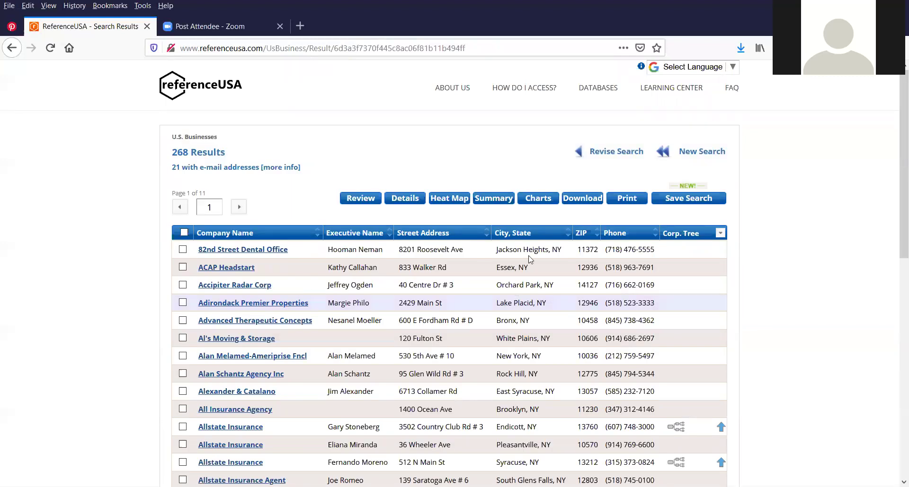
pyautogui.scroll(-1, 529, 260)
pyautogui.scroll(-2, 530, 259)
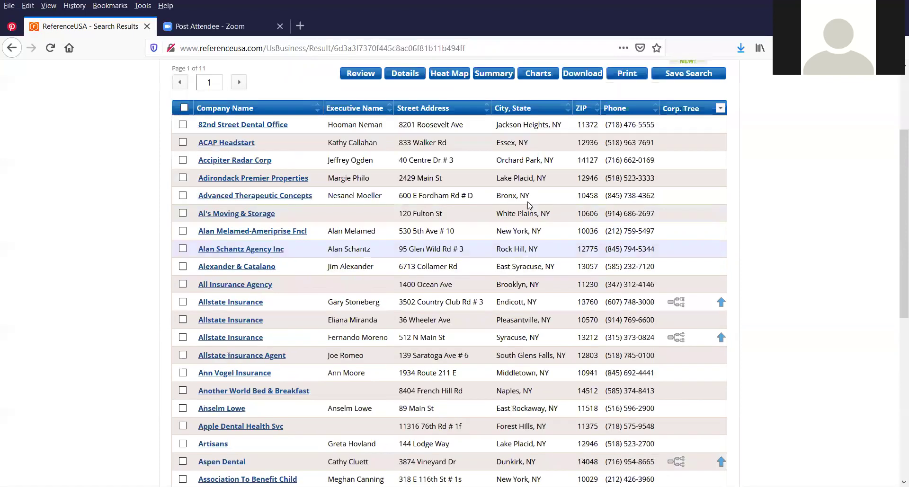
pyautogui.click(524, 108)
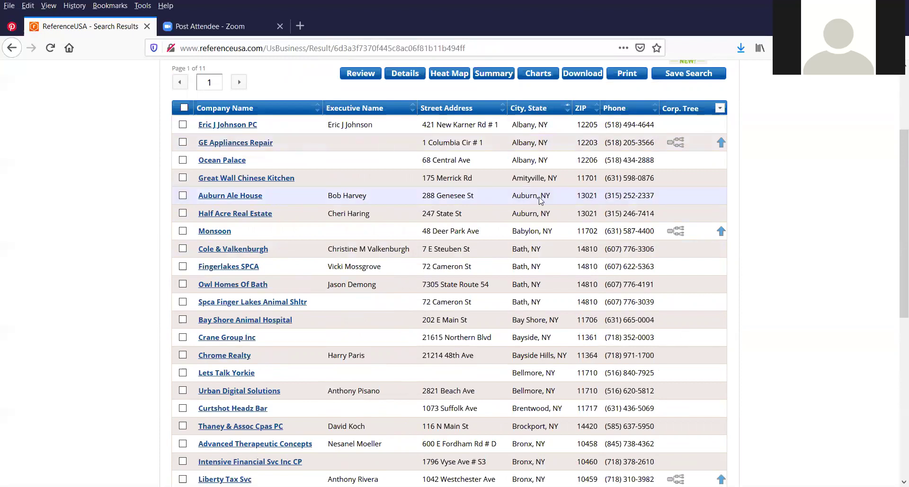
# Page forward through the sorted results to page 4 of 11
pyautogui.scroll(-5, 527, 347)
pyautogui.scroll(-1, 513, 201)
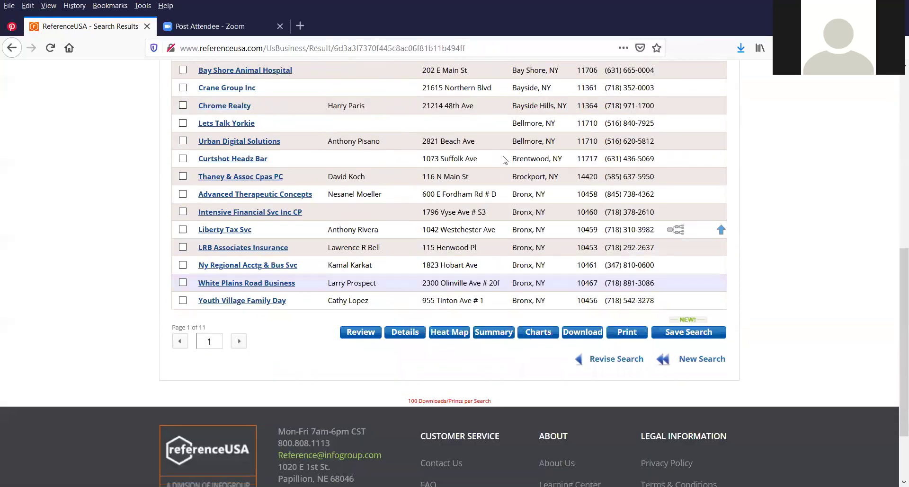
pyautogui.scroll(4, 500, 160)
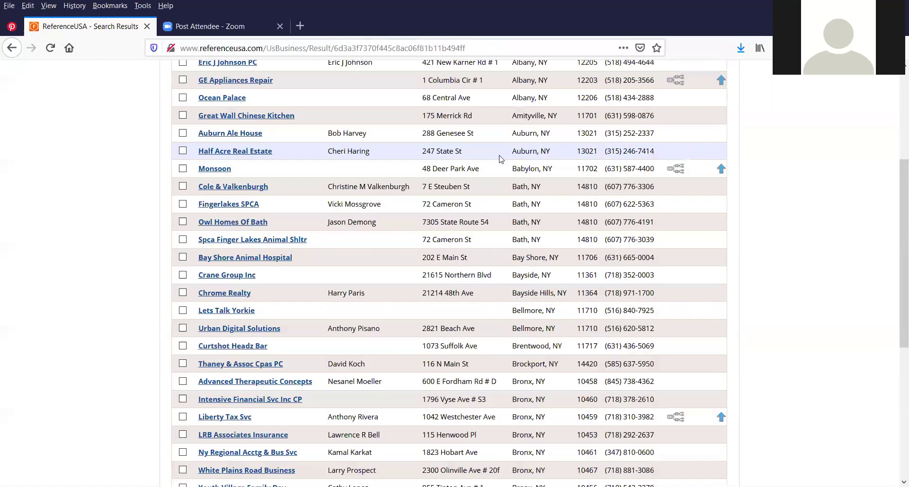
pyautogui.scroll(3, 500, 159)
pyautogui.scroll(-5, 499, 159)
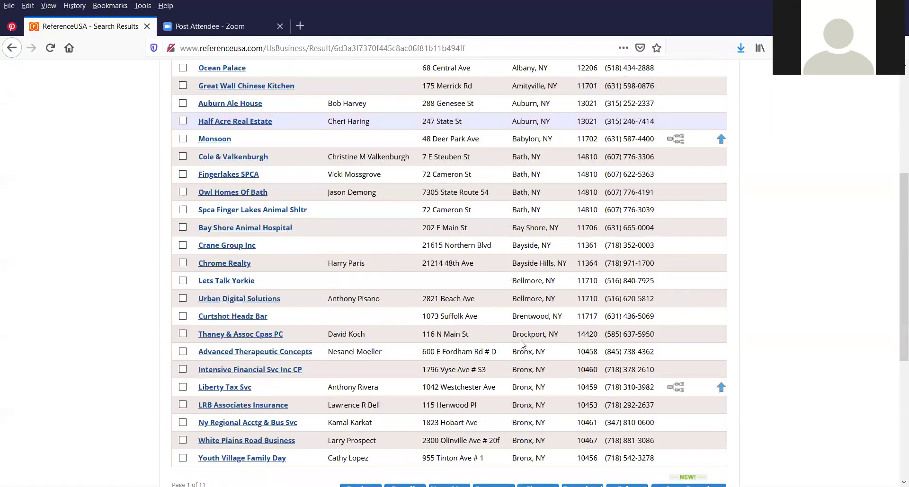
pyautogui.scroll(-2, 523, 345)
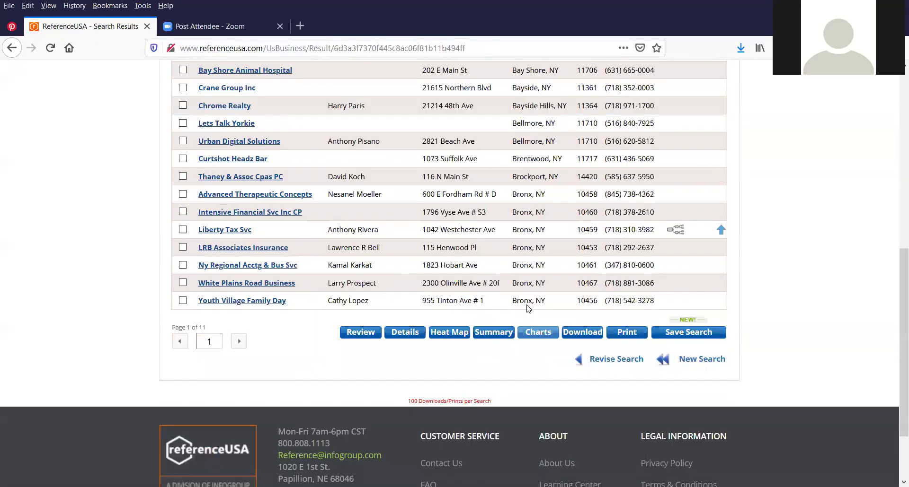
pyautogui.click(238, 342)
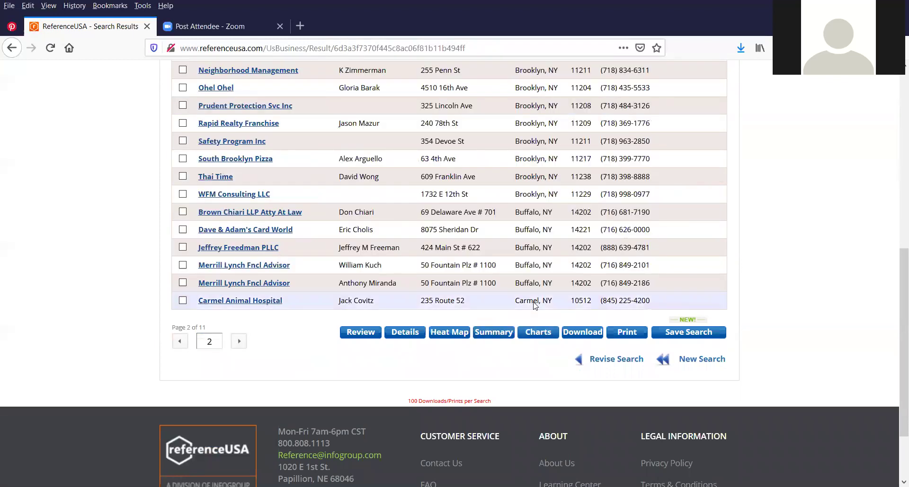
pyautogui.click(239, 342)
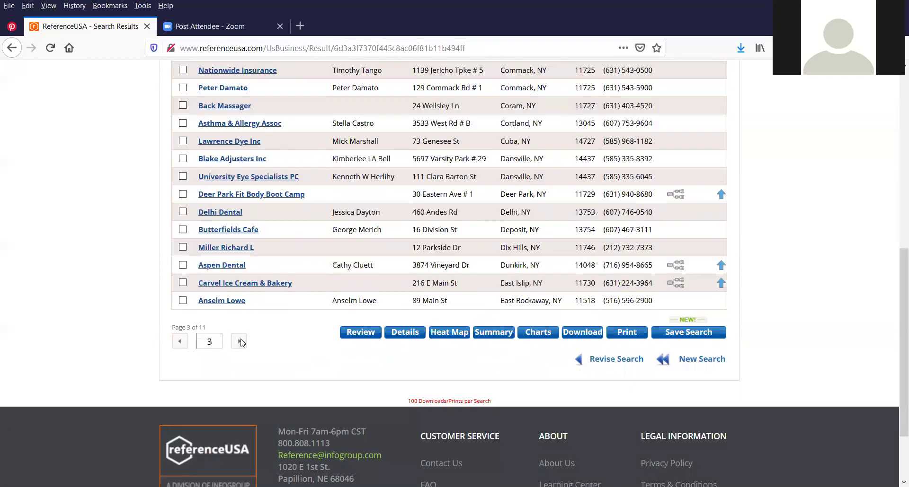
pyautogui.click(239, 342)
pyautogui.scroll(3, 371, 265)
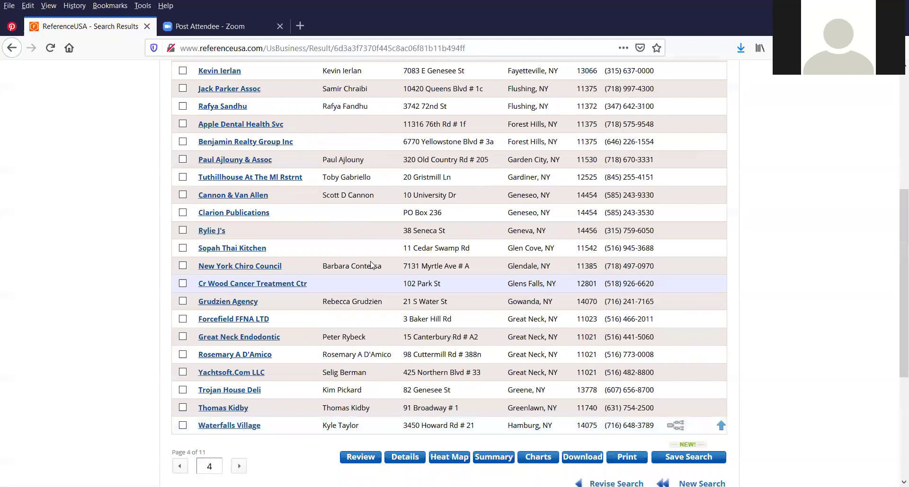
pyautogui.scroll(1, 371, 265)
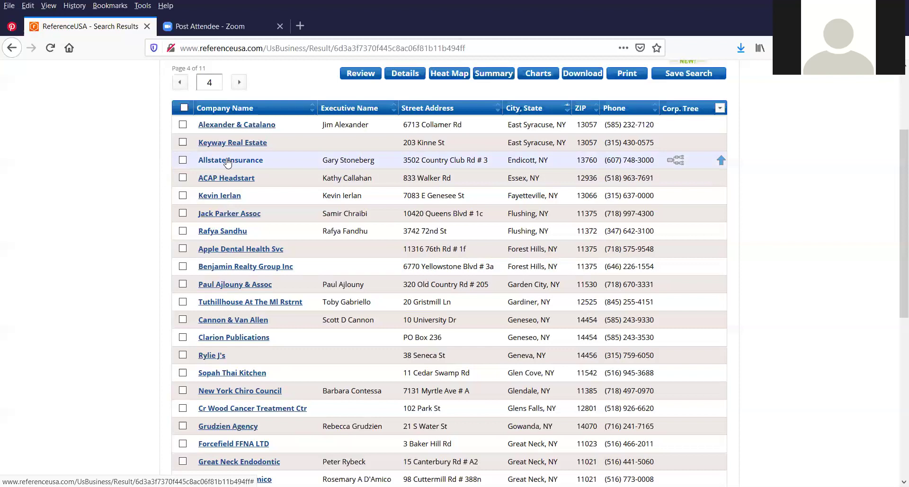
# Open Endicott's Allstate Insurance detail record and scroll down to its sales and employee charts
pyautogui.click(228, 161)
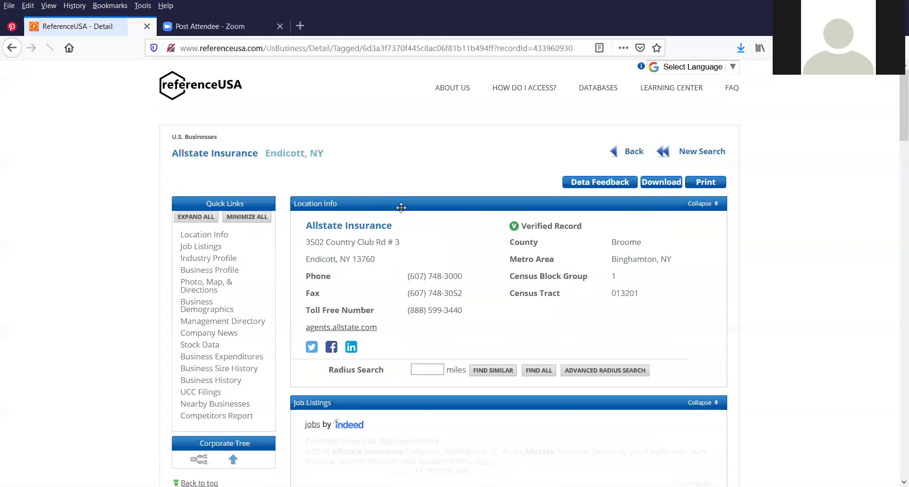
pyautogui.scroll(-1, 412, 206)
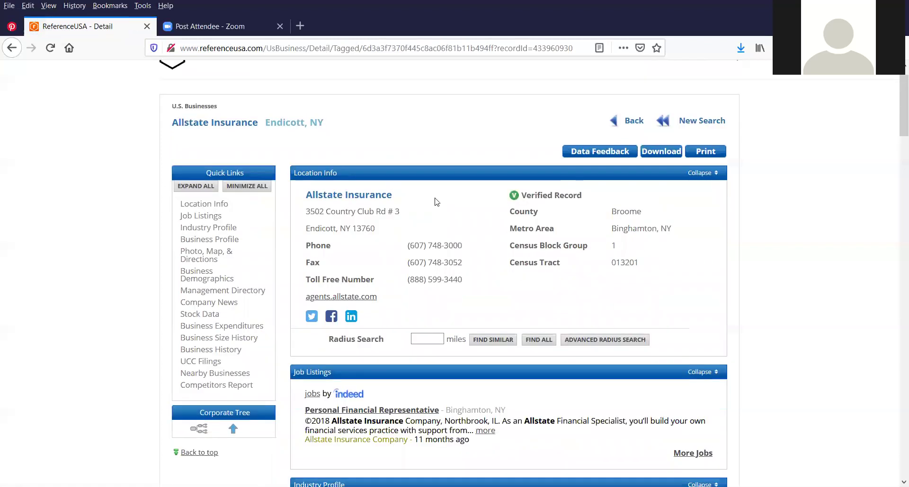
pyautogui.scroll(-1, 443, 195)
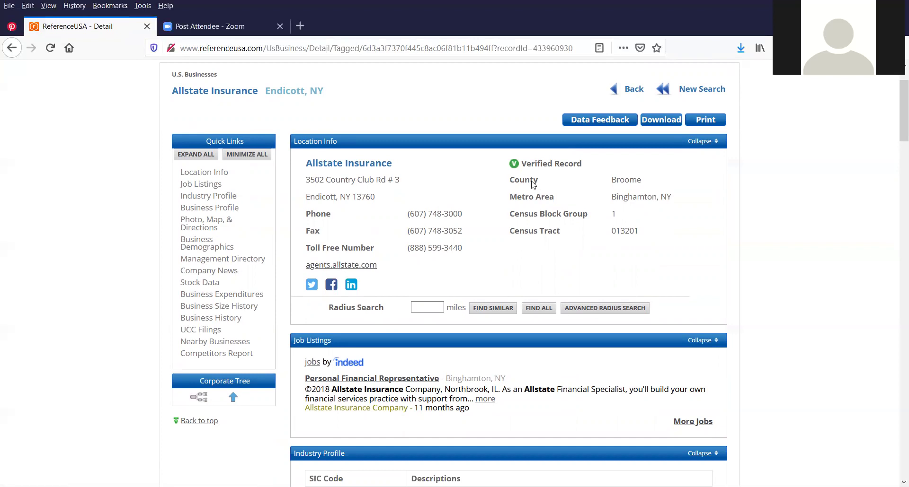
pyautogui.scroll(-4, 534, 185)
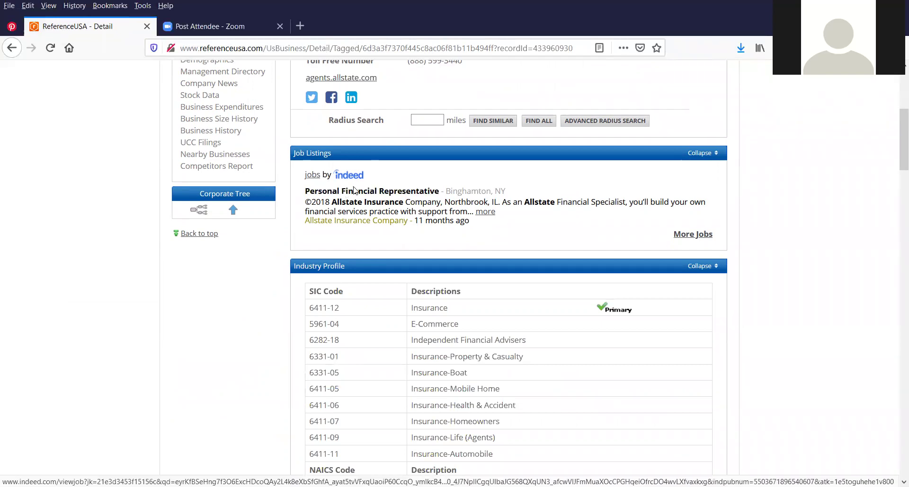
pyautogui.scroll(-3, 353, 180)
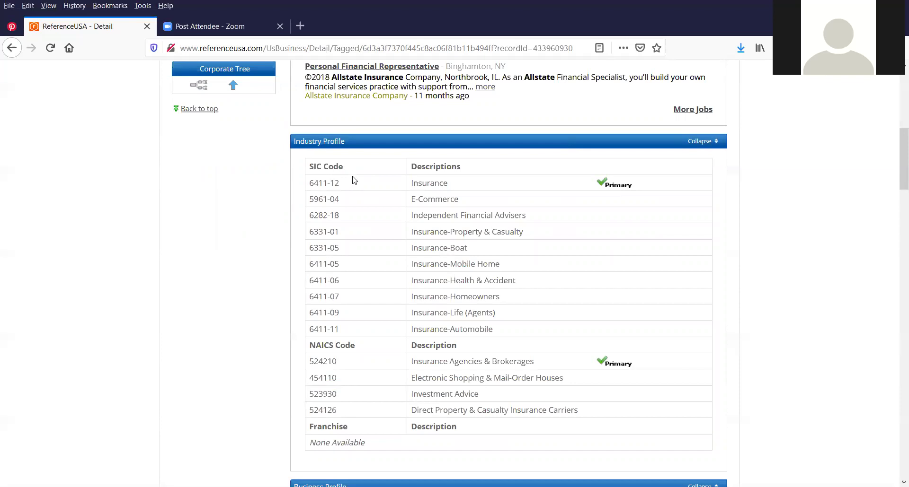
pyautogui.scroll(-4, 352, 180)
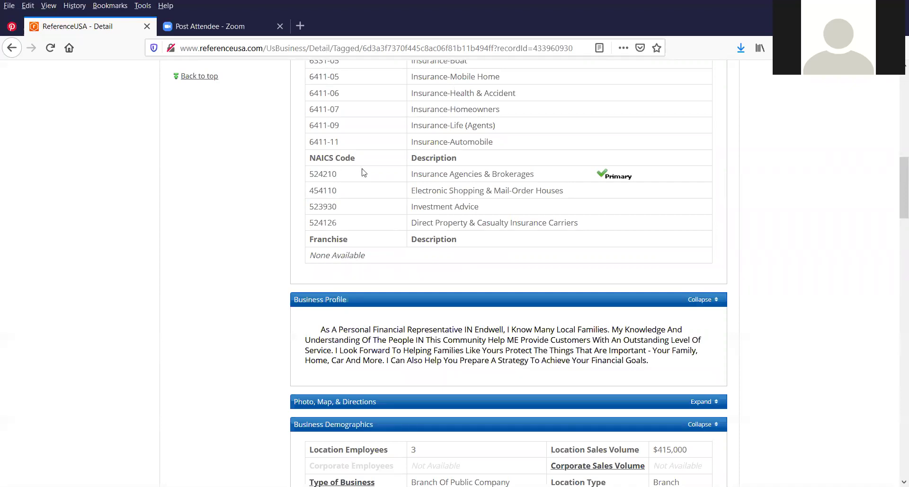
pyautogui.scroll(-1, 349, 227)
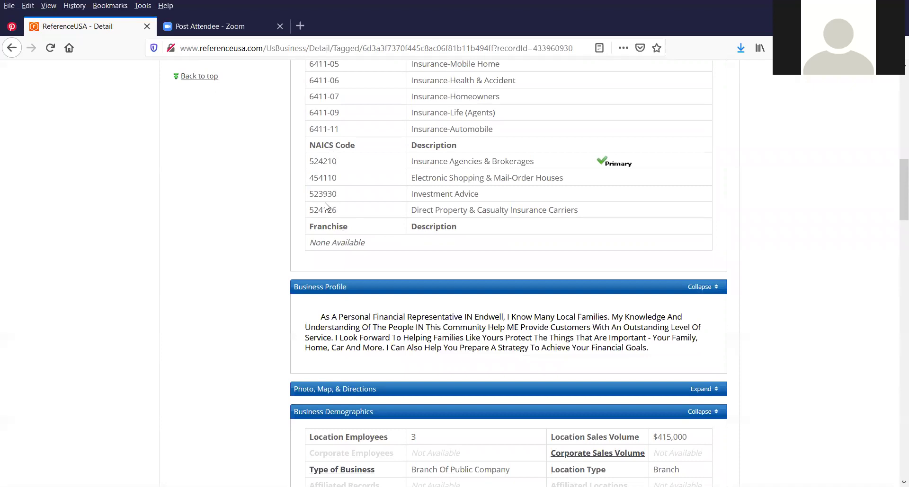
pyautogui.scroll(-2, 599, 208)
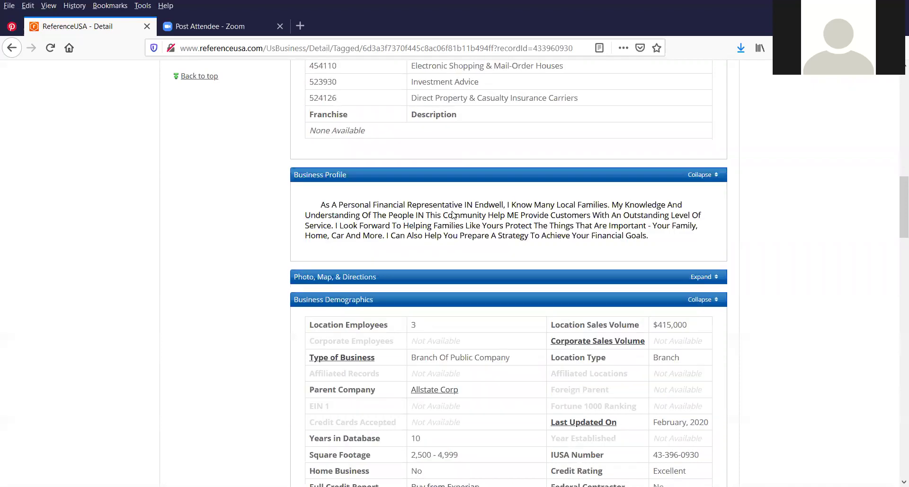
pyautogui.scroll(-3, 409, 161)
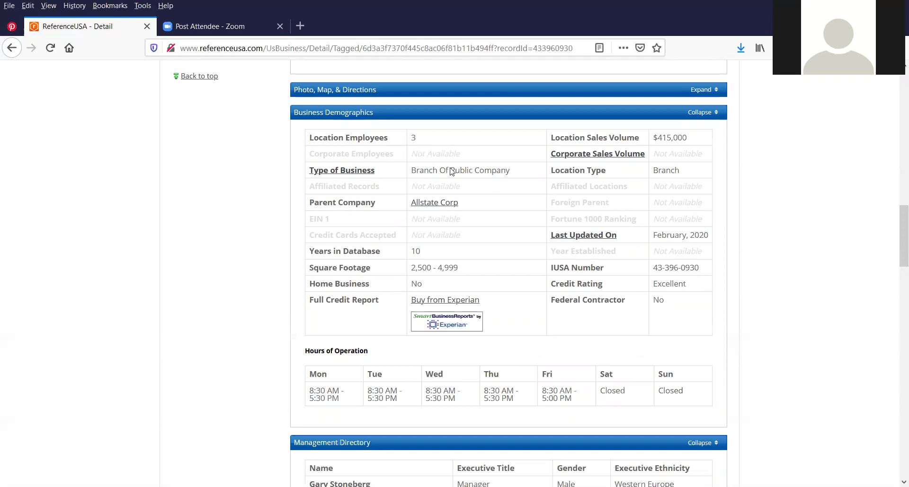
# Examine the charts and the 2014–2019 business history, continuing to the bottom of the record
pyautogui.click(433, 208)
pyautogui.scroll(-3, 481, 251)
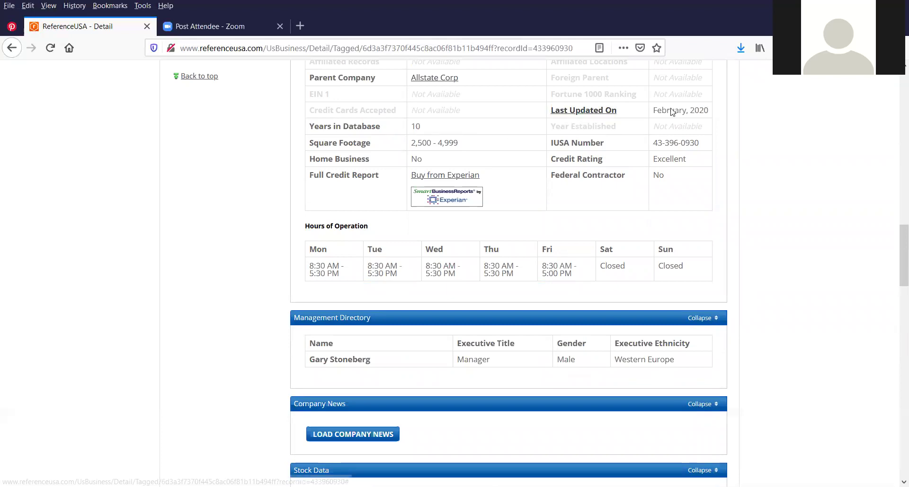
pyautogui.scroll(-3, 662, 113)
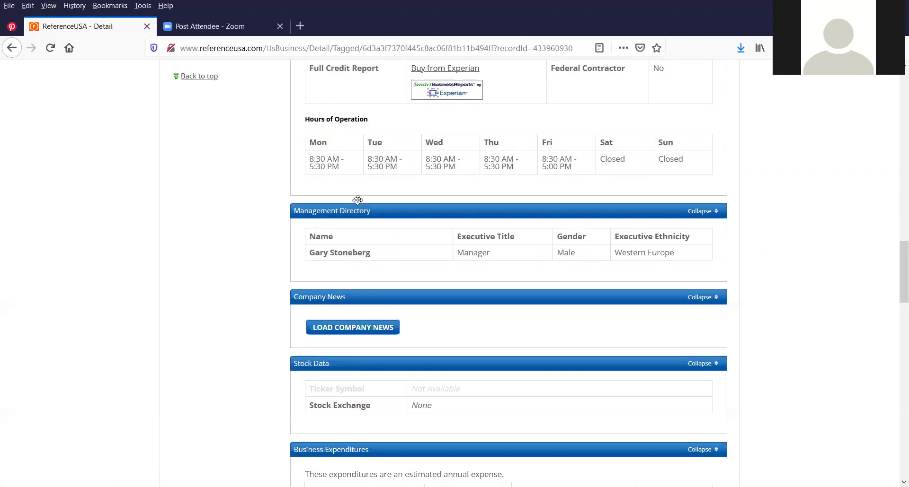
pyautogui.scroll(-1, 351, 212)
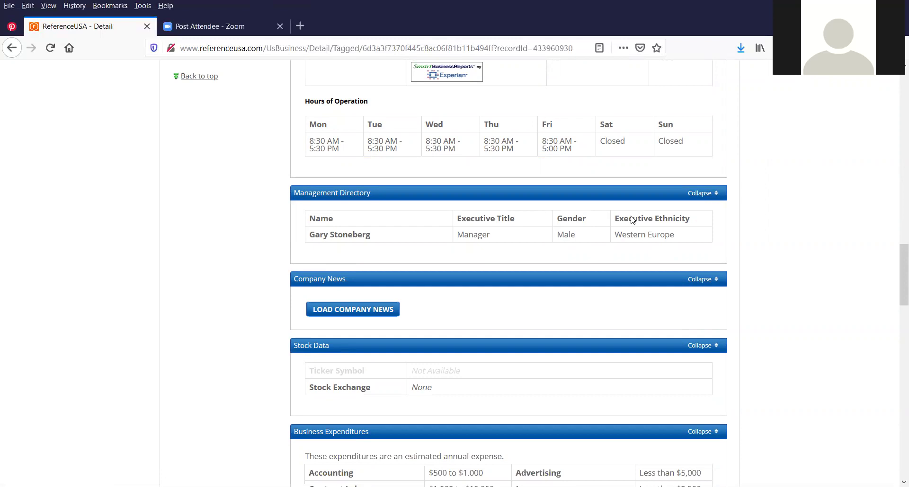
pyautogui.scroll(-5, 414, 211)
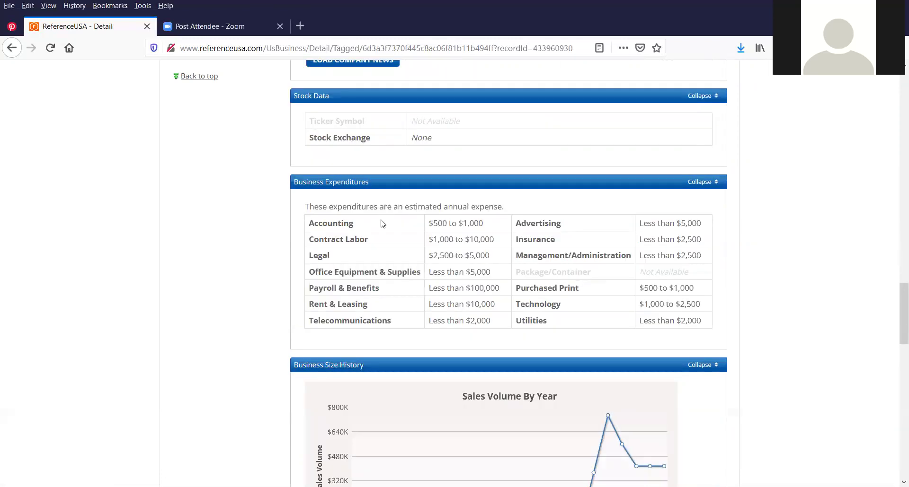
pyautogui.scroll(-1, 382, 224)
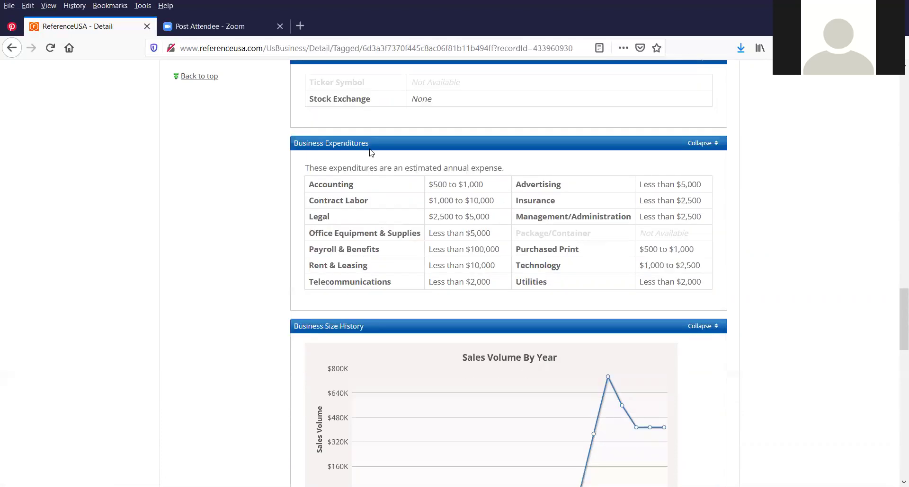
pyautogui.scroll(-4, 328, 127)
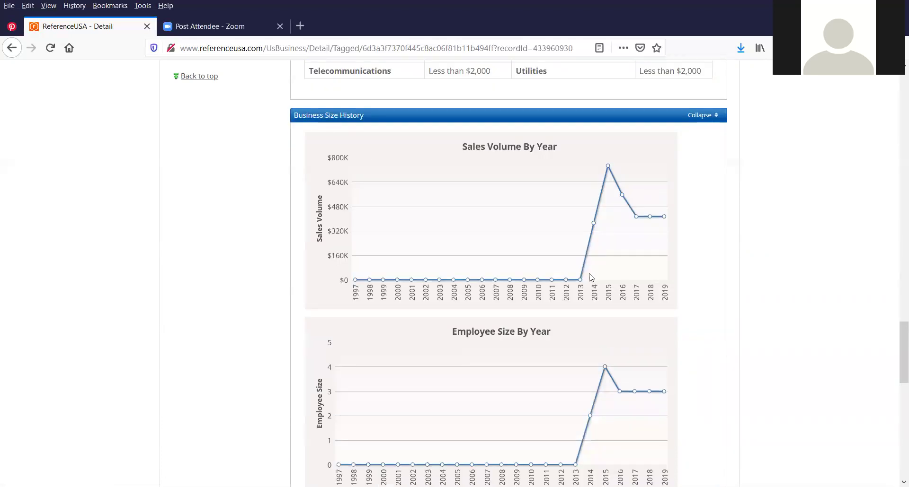
pyautogui.moveTo(581, 281)
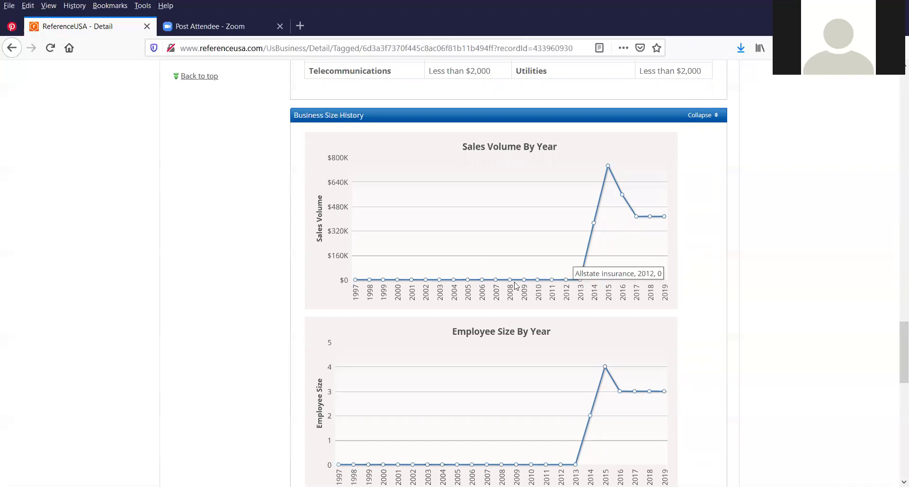
pyautogui.moveTo(514, 285)
pyautogui.moveTo(542, 285)
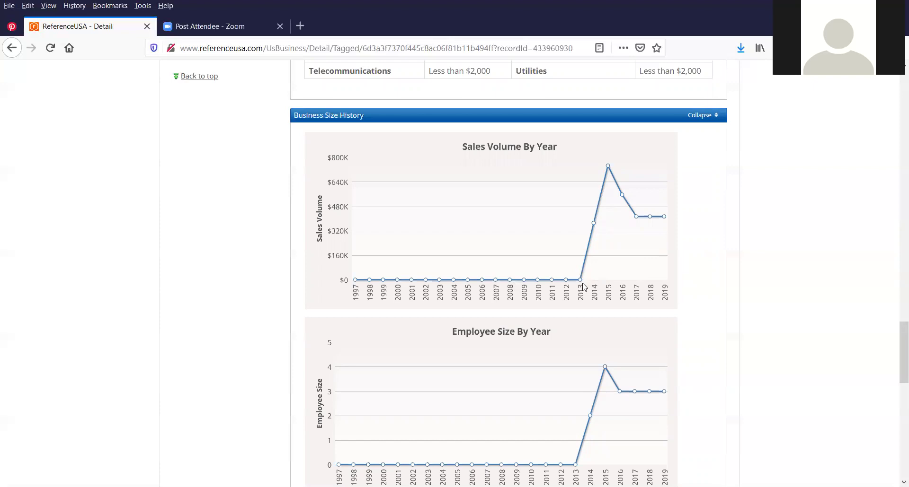
pyautogui.moveTo(595, 229)
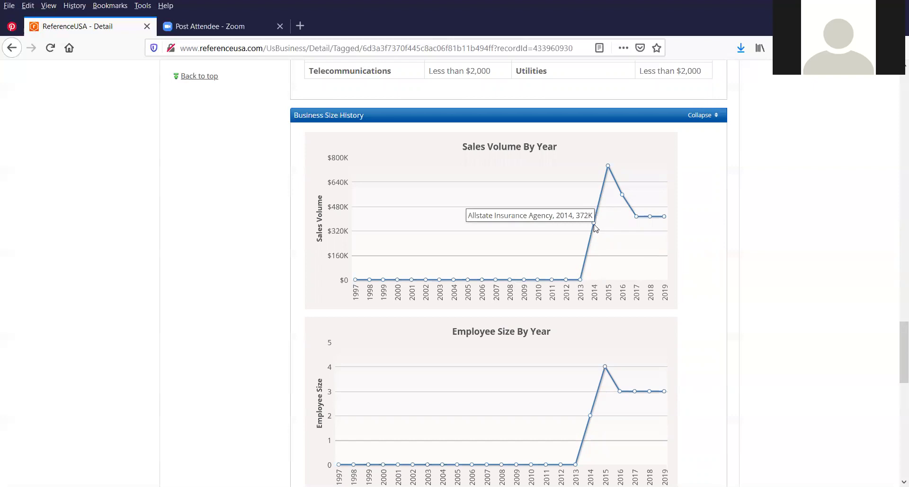
pyautogui.scroll(-3, 533, 236)
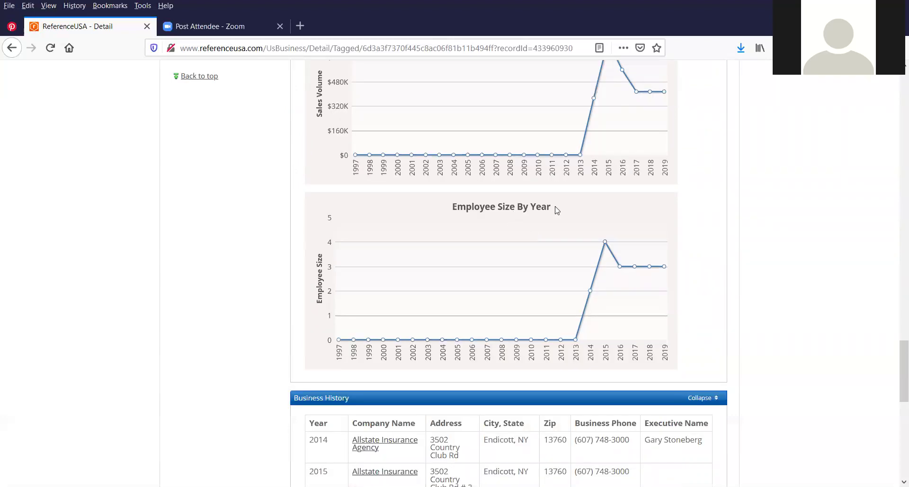
pyautogui.scroll(-6, 544, 206)
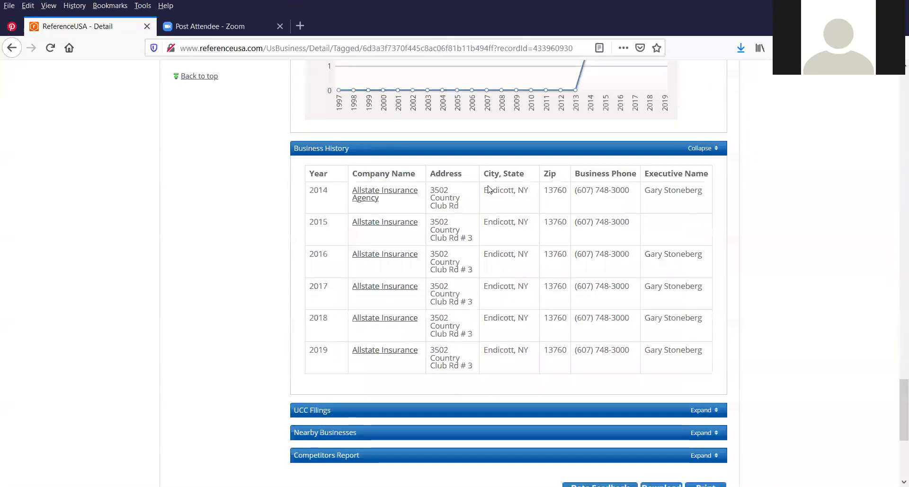
pyautogui.scroll(-5, 488, 189)
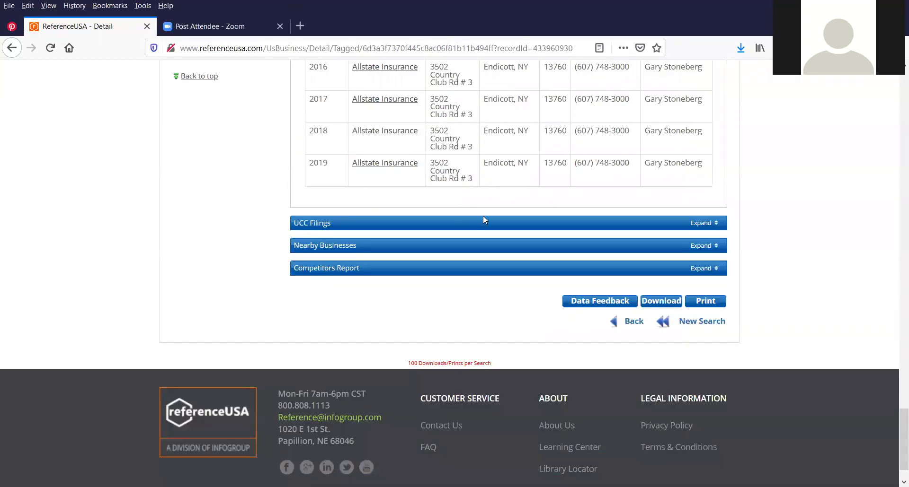
pyautogui.scroll(-2, 483, 218)
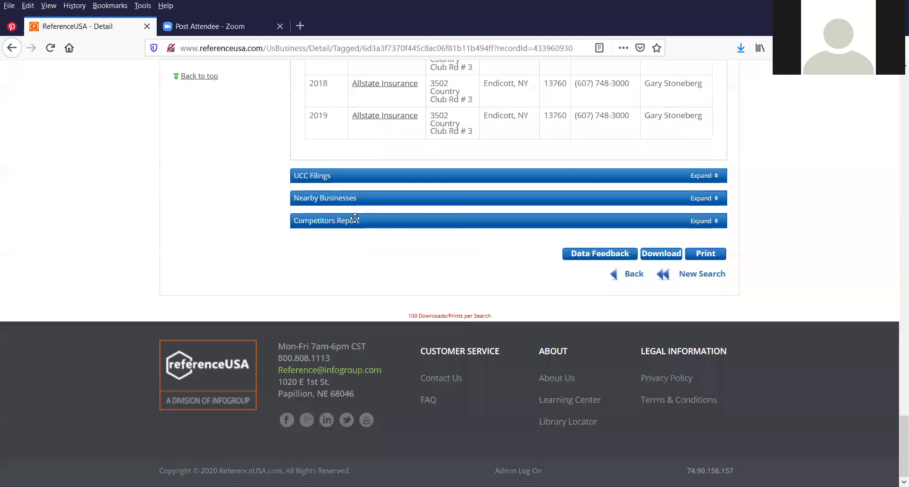
# Expand the Competitors Report and Nearby Businesses sections, then return to the record's top
pyautogui.click(699, 227)
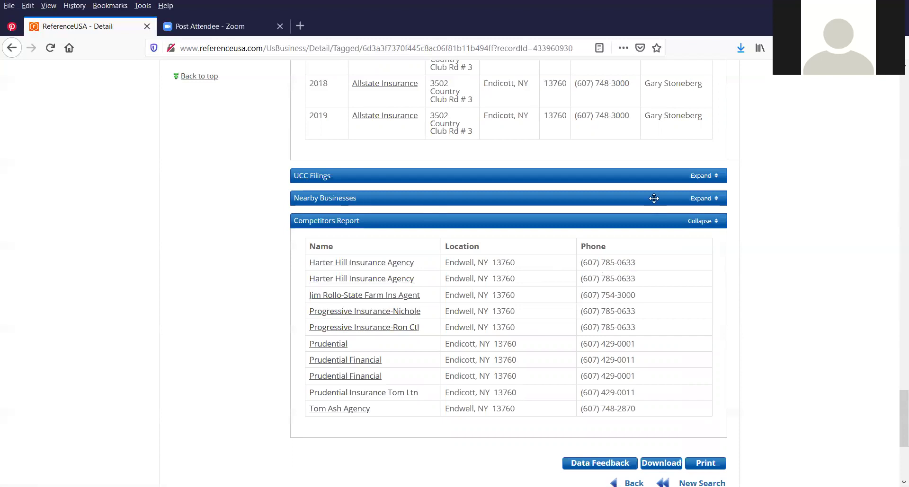
pyautogui.click(701, 199)
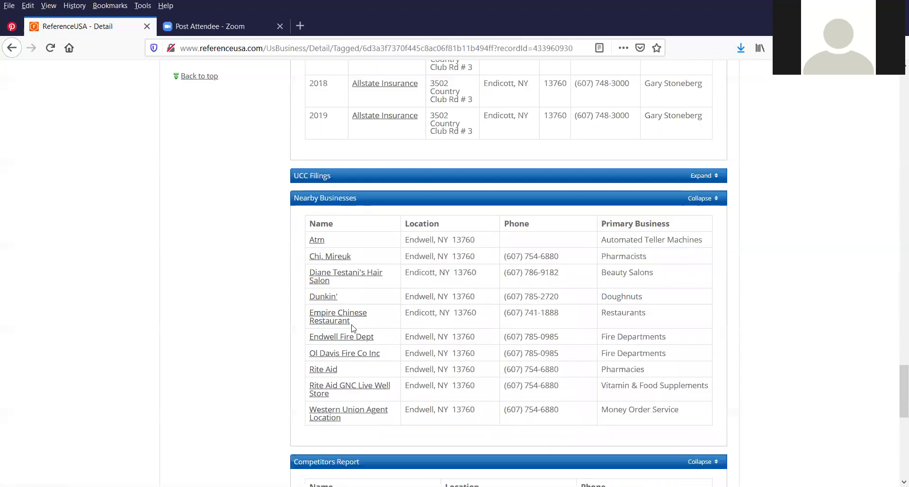
pyautogui.click(316, 242)
pyautogui.scroll(8, 335, 349)
pyautogui.scroll(10, 335, 336)
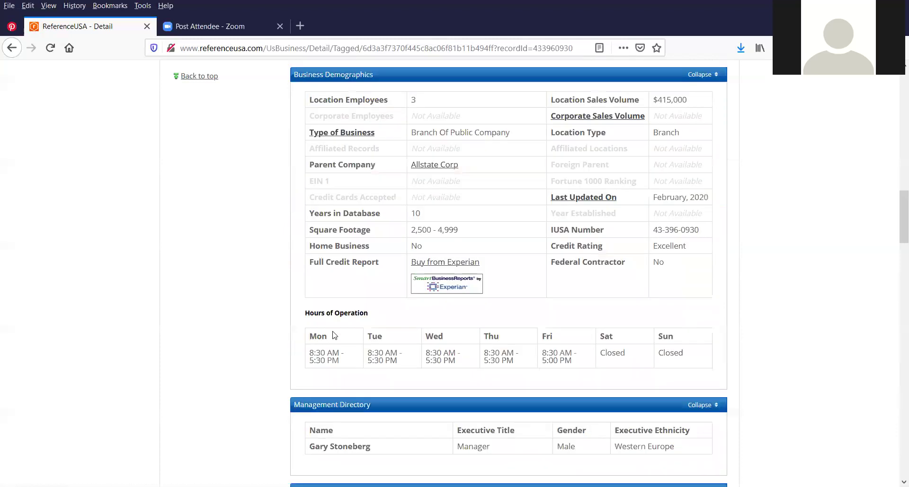
pyautogui.scroll(15, 335, 336)
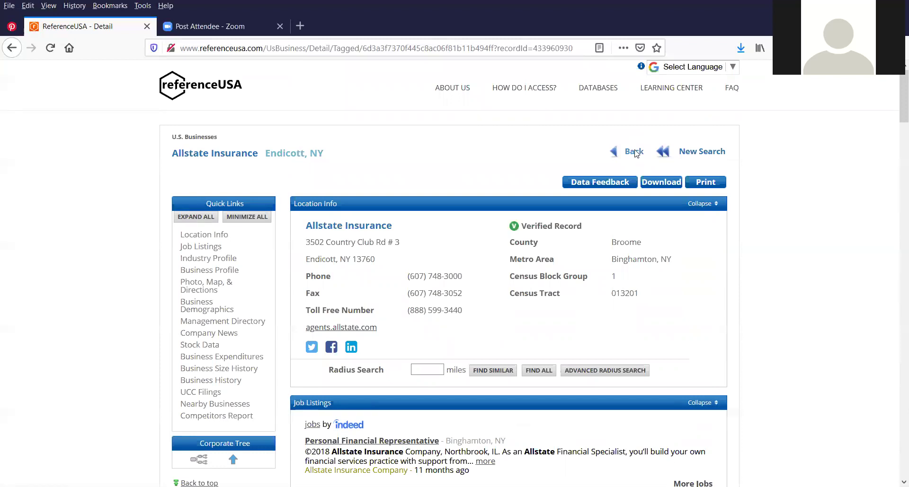
# Return to the results list and reopen the Advanced Search form via Revise Search
pyautogui.click(634, 152)
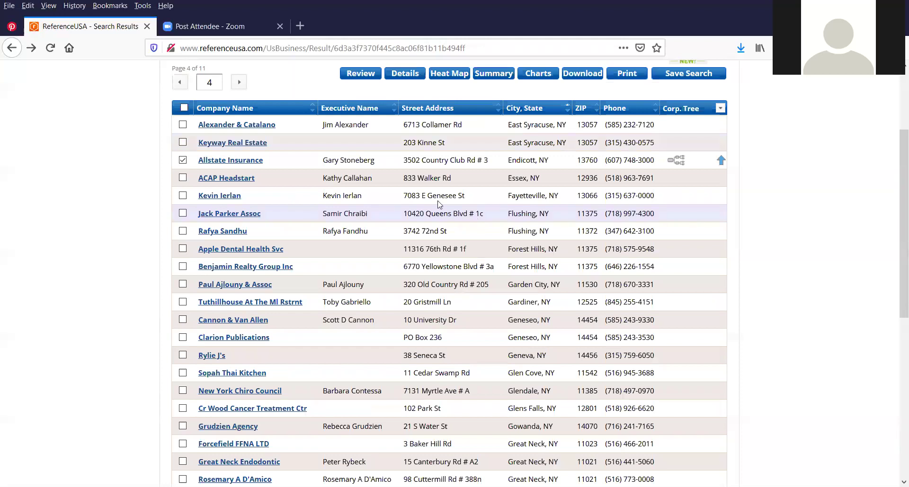
pyautogui.scroll(3, 468, 189)
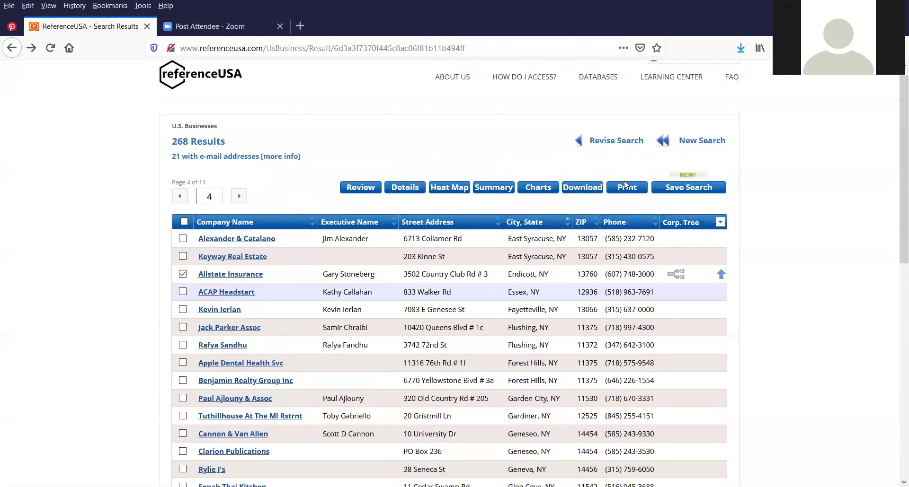
pyautogui.click(614, 151)
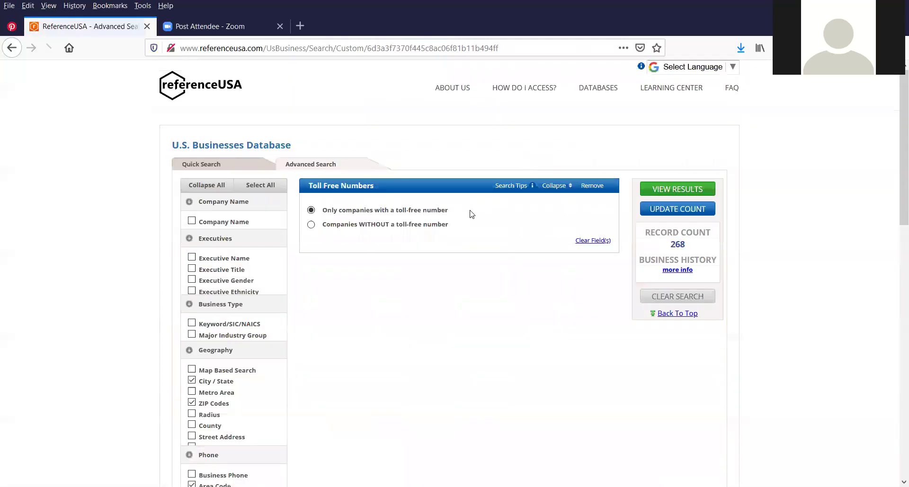
pyautogui.scroll(-3, 423, 268)
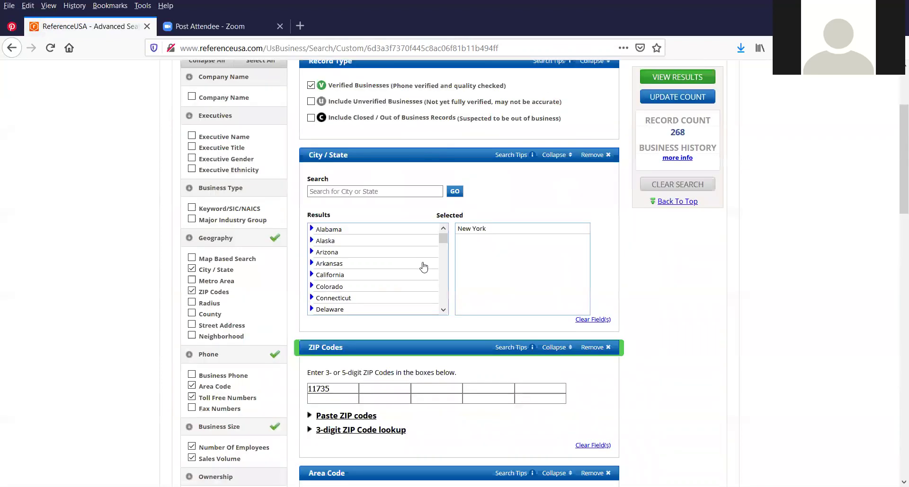
pyautogui.scroll(-3, 423, 268)
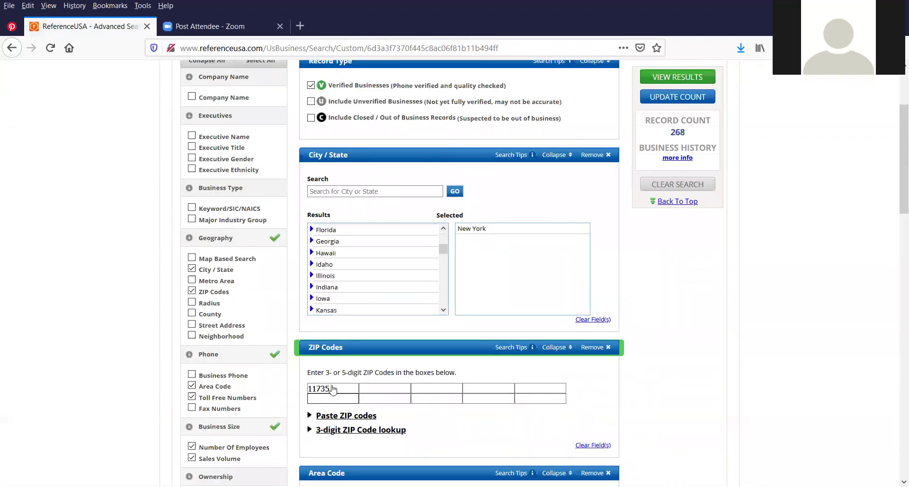
pyautogui.scroll(-4, 352, 331)
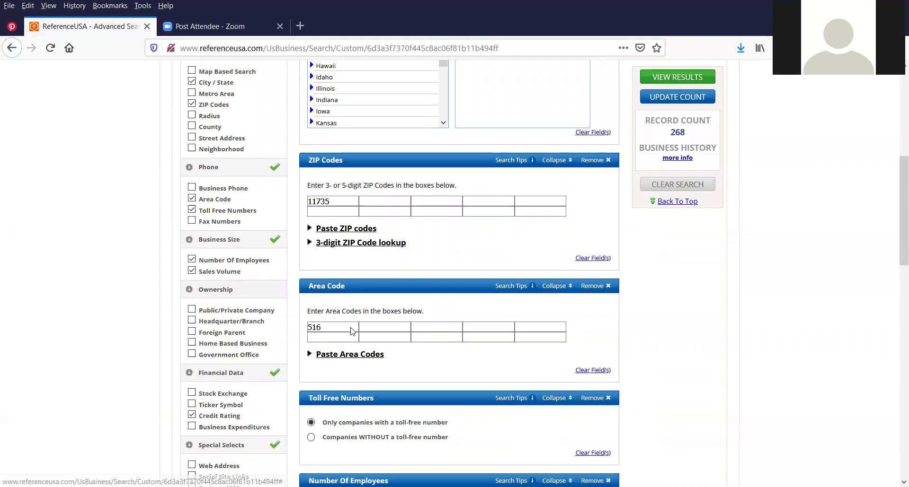
pyautogui.scroll(-1, 351, 331)
# Scroll through the Advanced Search criteria panels, confirming the 268-record count
pyautogui.scroll(-2, 351, 332)
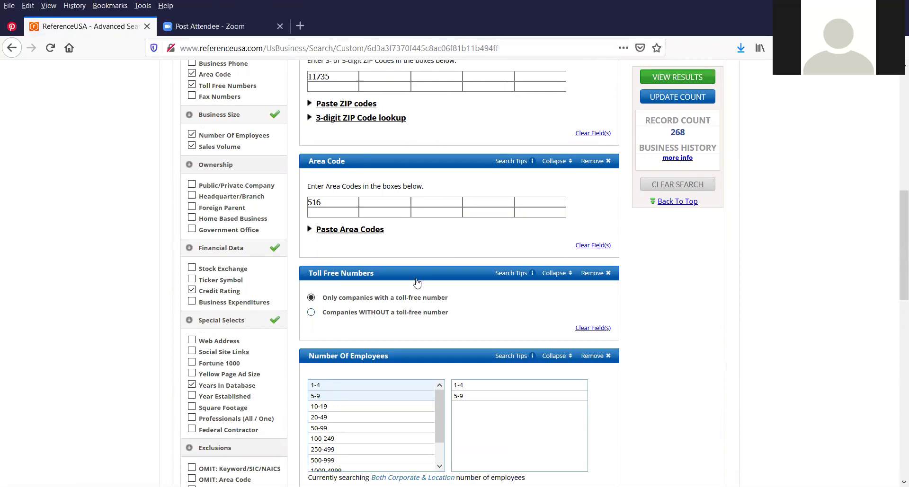
pyautogui.scroll(-2, 419, 278)
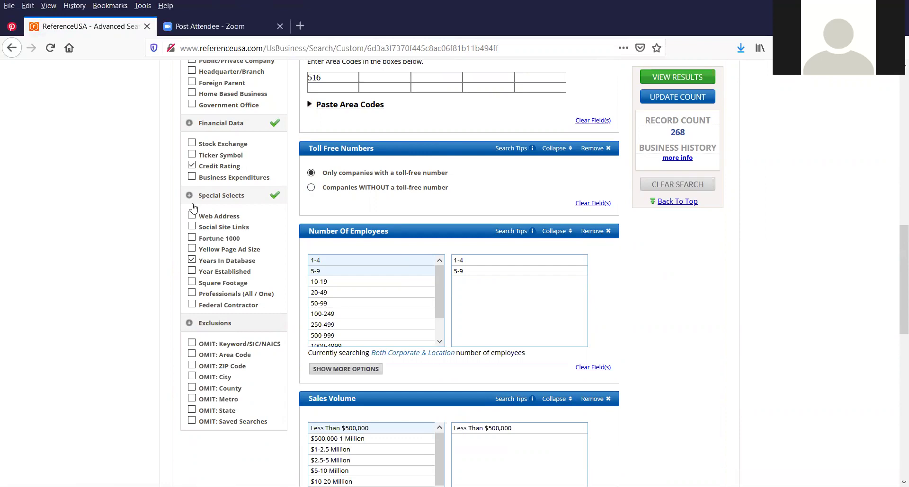
pyautogui.scroll(1, 88, 208)
pyautogui.scroll(10, 88, 208)
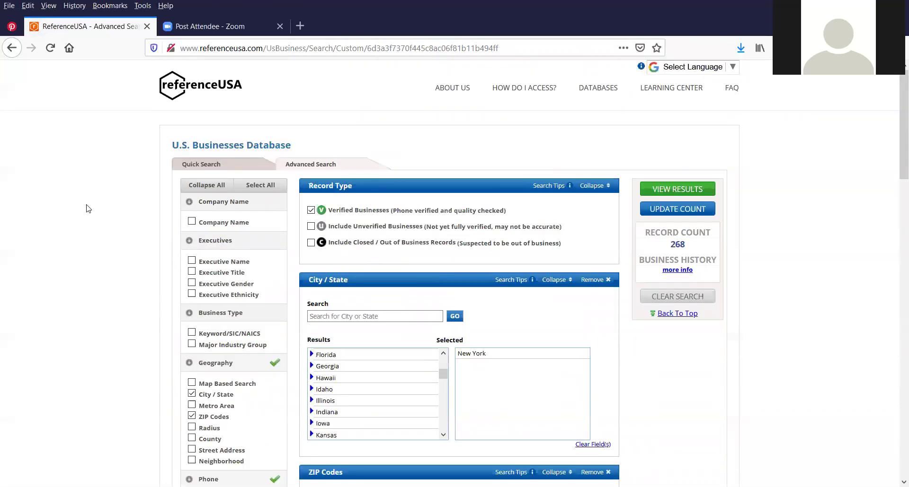
pyautogui.scroll(-2, 88, 208)
pyautogui.scroll(-2, 88, 209)
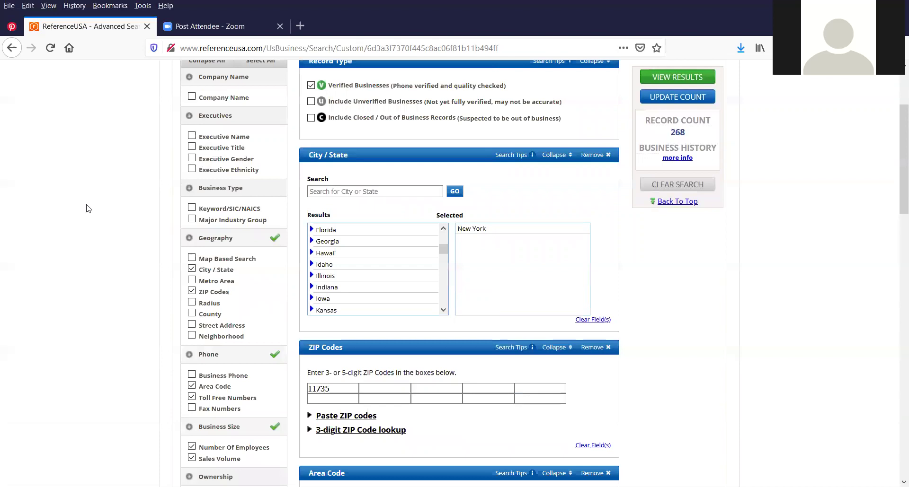
pyautogui.scroll(-2, 86, 208)
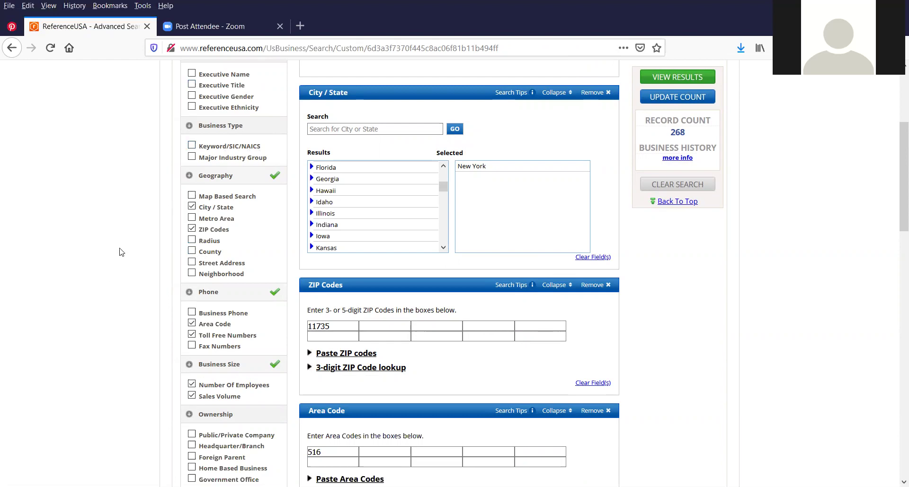
pyautogui.scroll(-4, 187, 147)
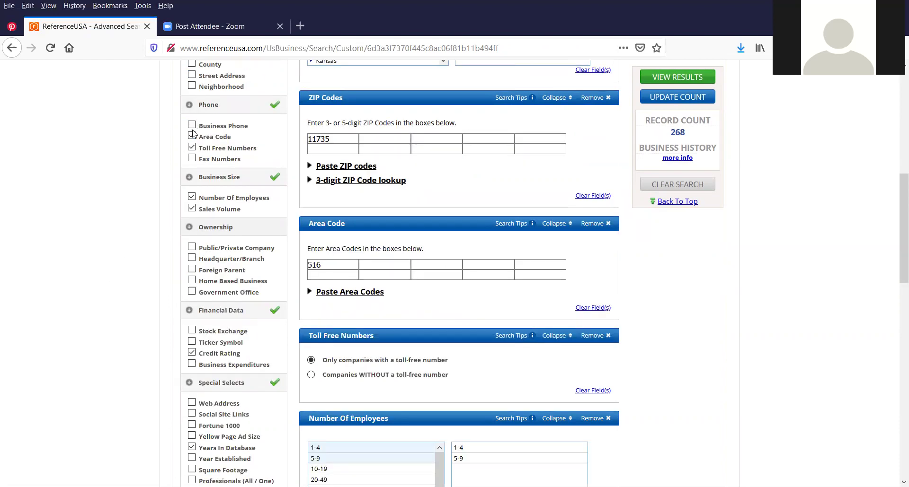
pyautogui.scroll(-1, 193, 133)
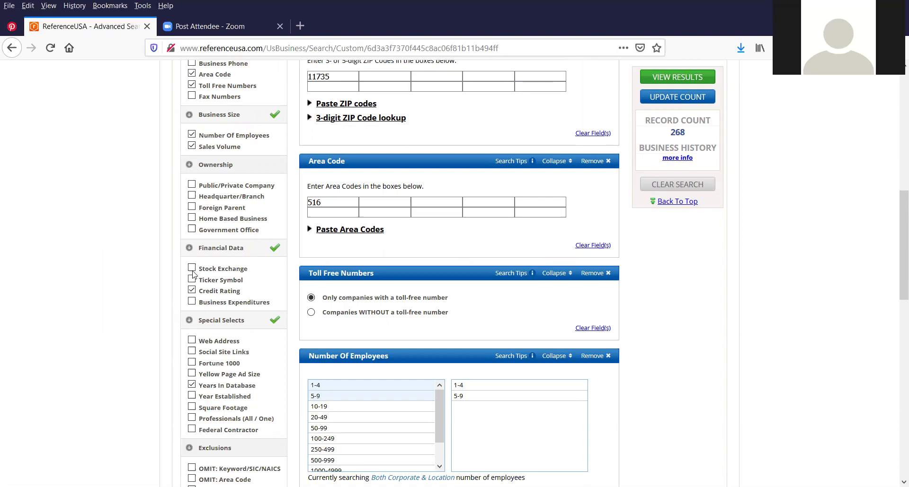
pyautogui.scroll(-3, 193, 273)
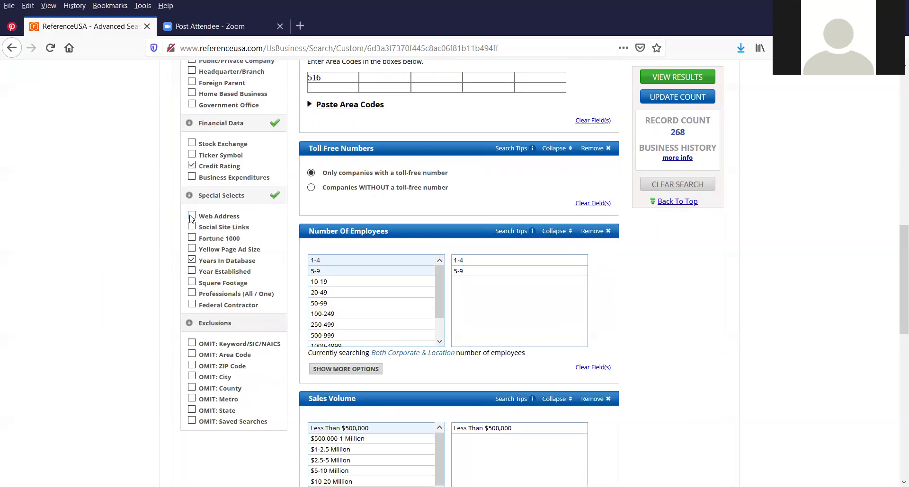
pyautogui.scroll(-4, 192, 219)
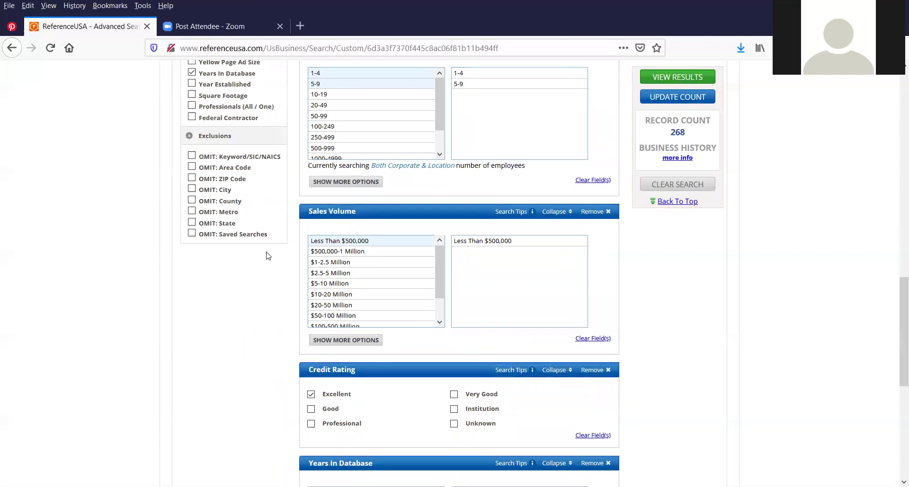
pyautogui.scroll(-5, 267, 255)
pyautogui.scroll(5, 786, 239)
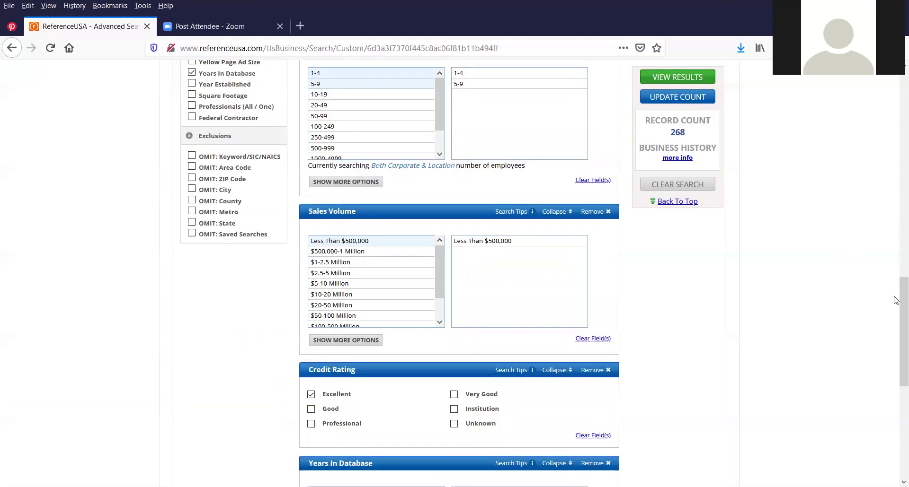
pyautogui.moveTo(896, 299); pyautogui.dragTo(897, 168)
pyautogui.scroll(9, 896, 88)
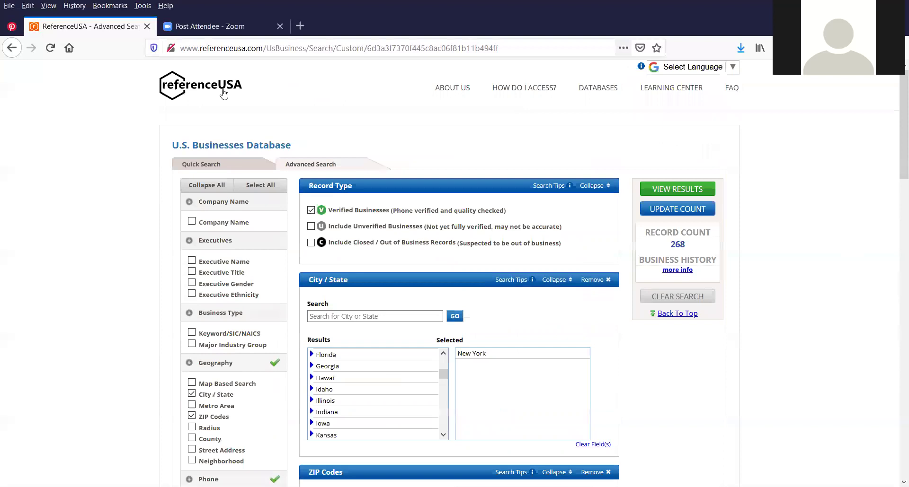
# Go back to the ReferenceUSA home page and show the Available Databases list, U.S. Businesses through U.S. New Movers / Homeowners
pyautogui.click(318, 123)
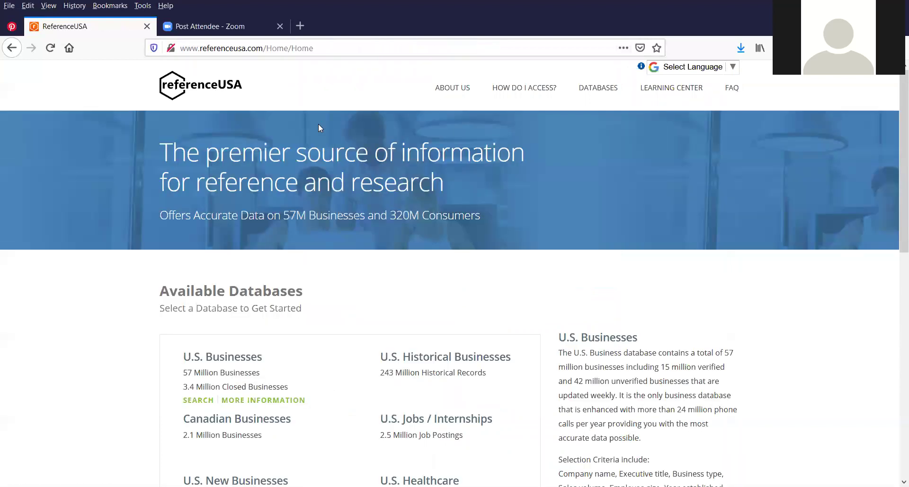
pyautogui.scroll(-1, 292, 178)
pyautogui.scroll(-3, 293, 178)
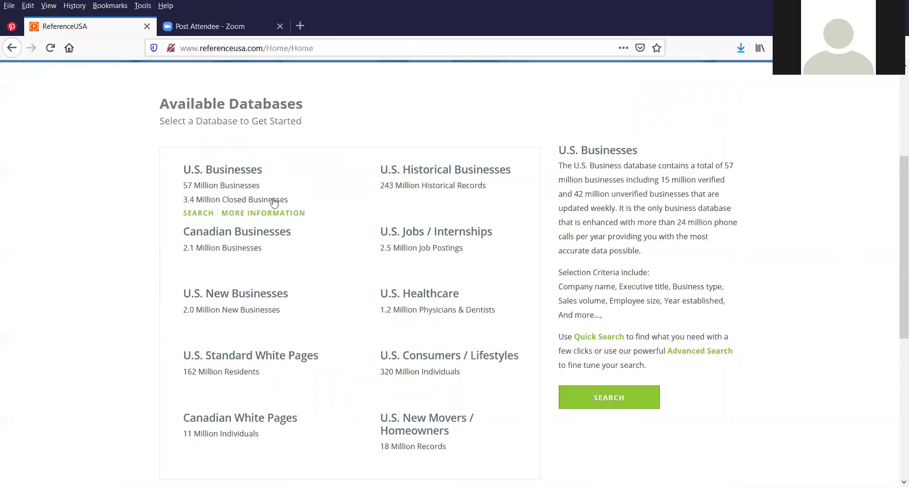
pyautogui.moveTo(241, 365)
pyautogui.moveTo(458, 174)
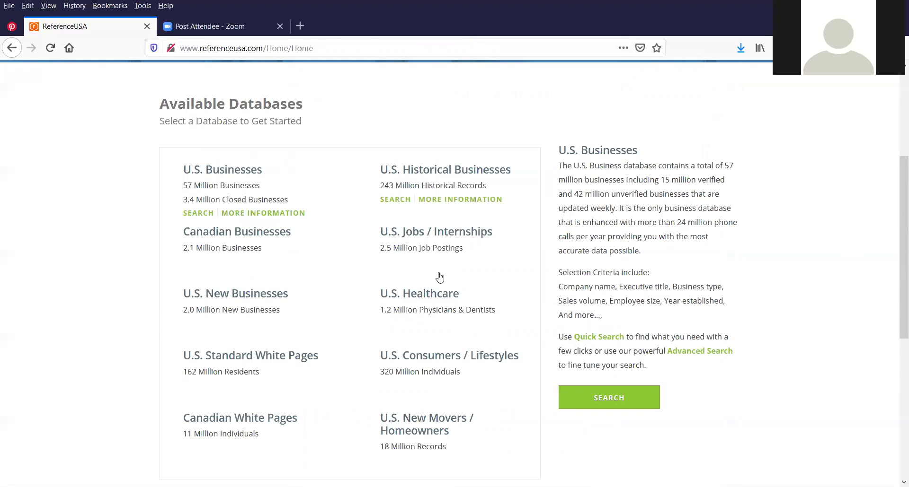
pyautogui.moveTo(470, 361)
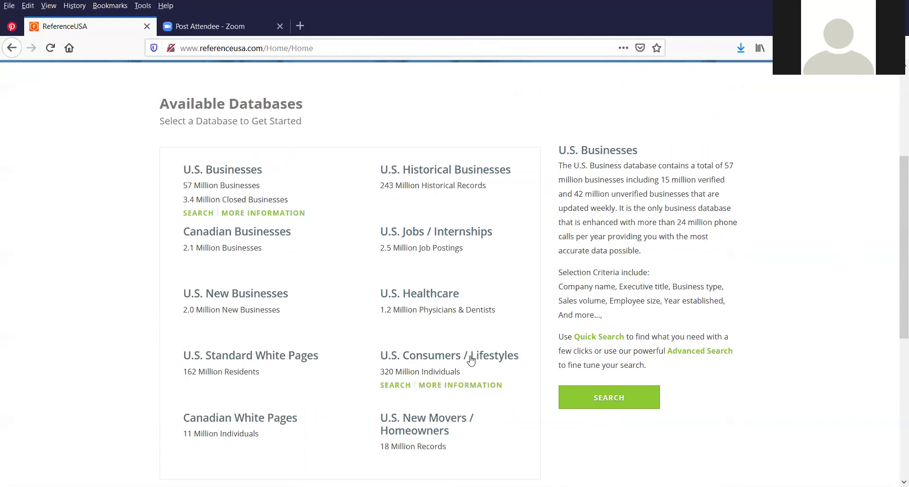
pyautogui.moveTo(429, 326)
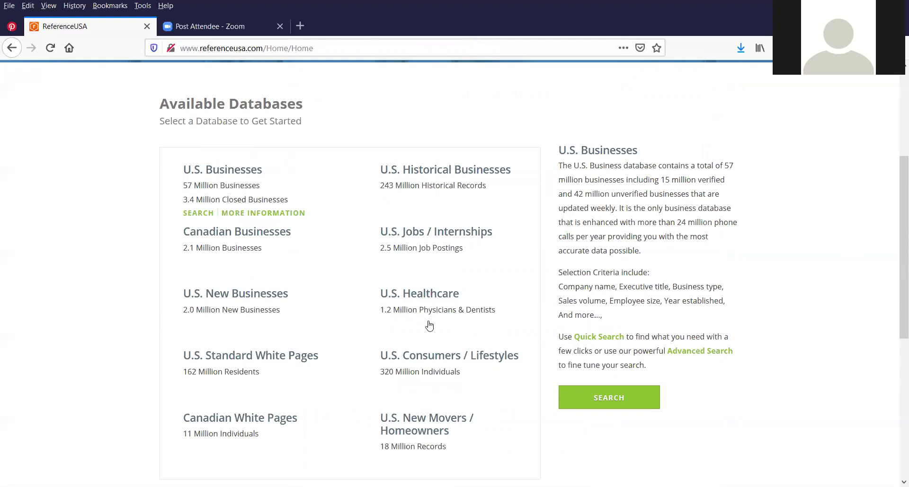